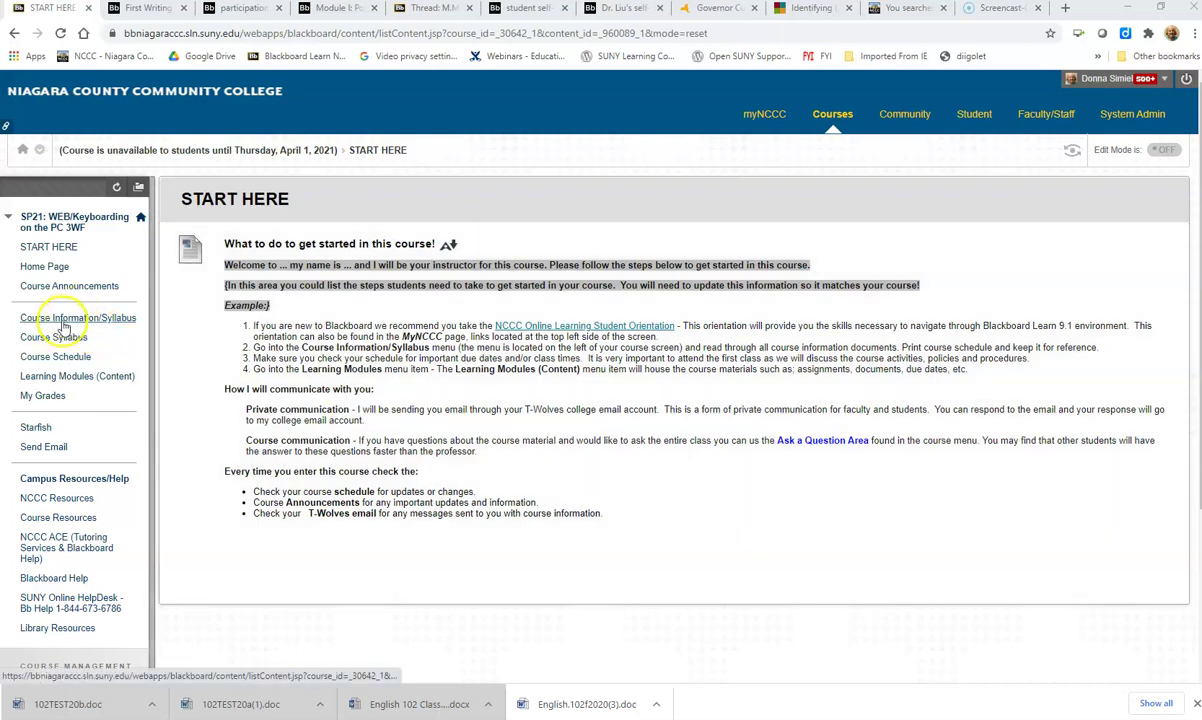
Step: Visit Course Information/Syllabus, return to START HERE, and turn Edit Mode on
{"action": "left_click", "coordinate": [60, 319]}
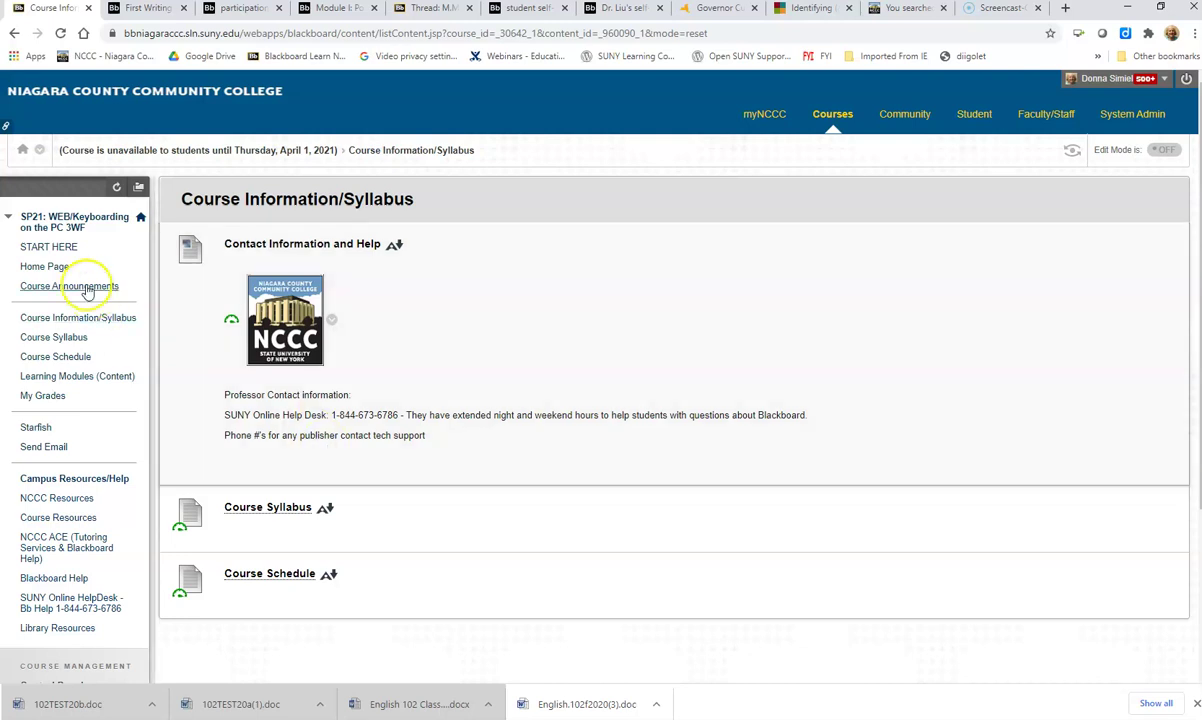
{"action": "left_click", "coordinate": [45, 250]}
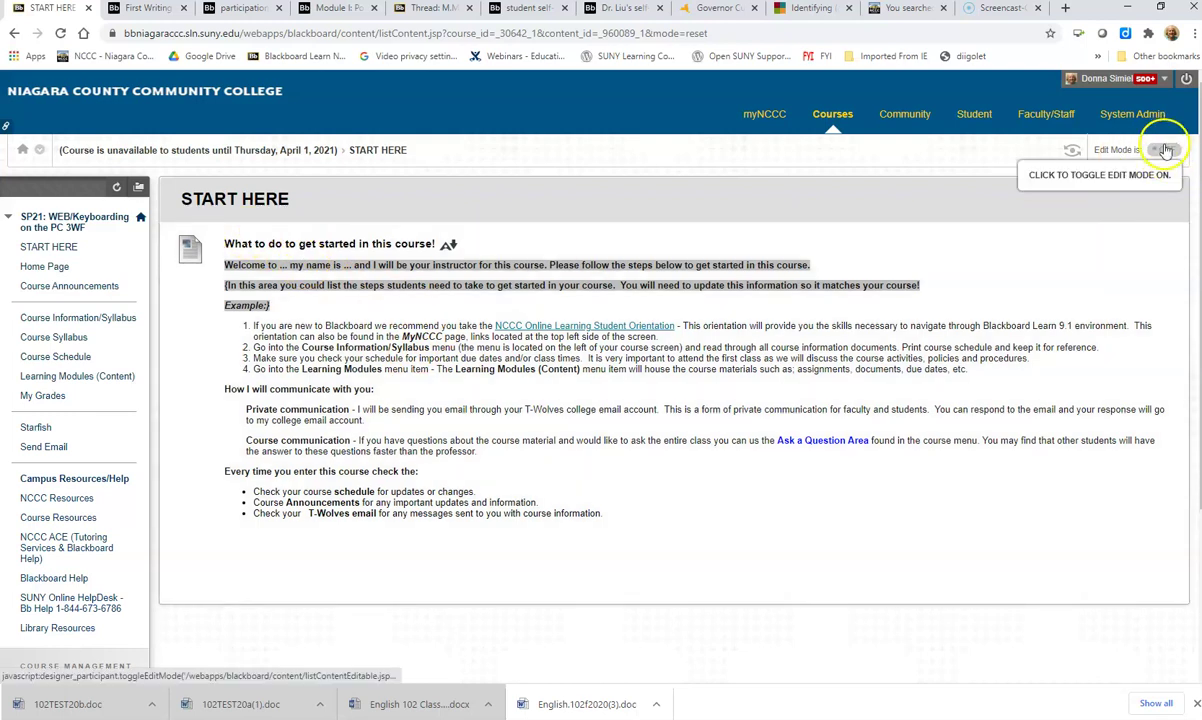
{"action": "left_click", "coordinate": [1166, 150]}
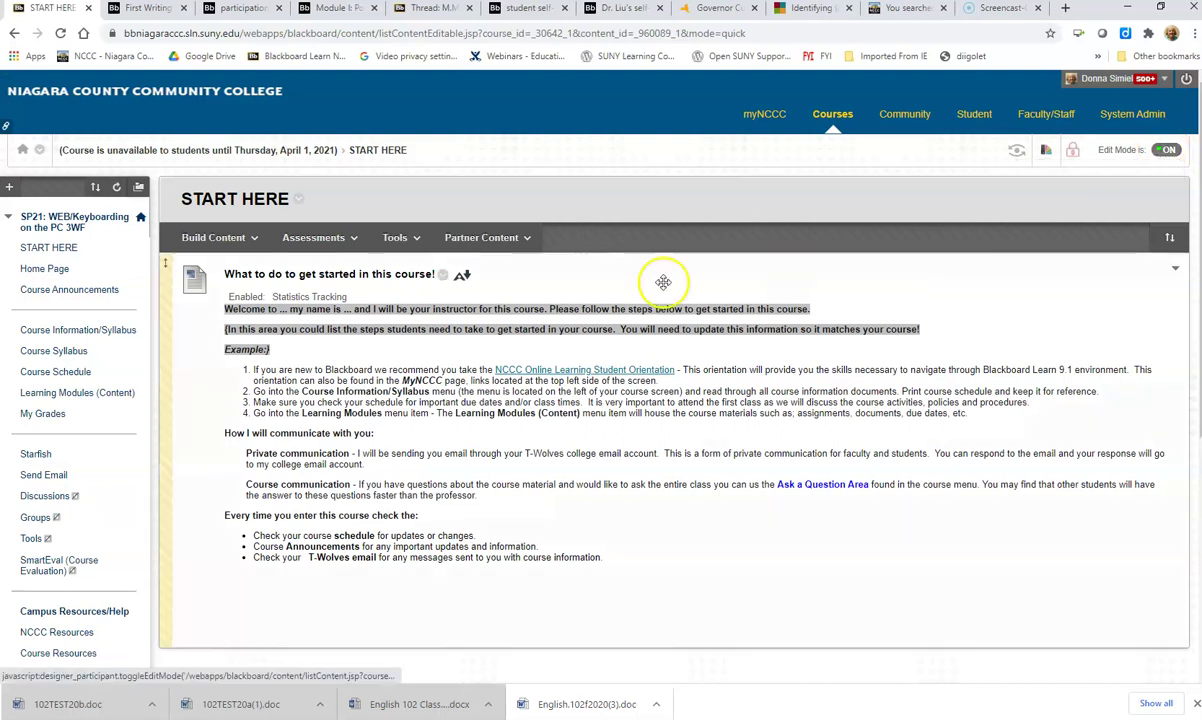
Step: Look over the Build Content, Tools and Partner Content menus, then edit the getting-started item
{"action": "left_click", "coordinate": [210, 238]}
{"action": "left_click", "coordinate": [398, 238]}
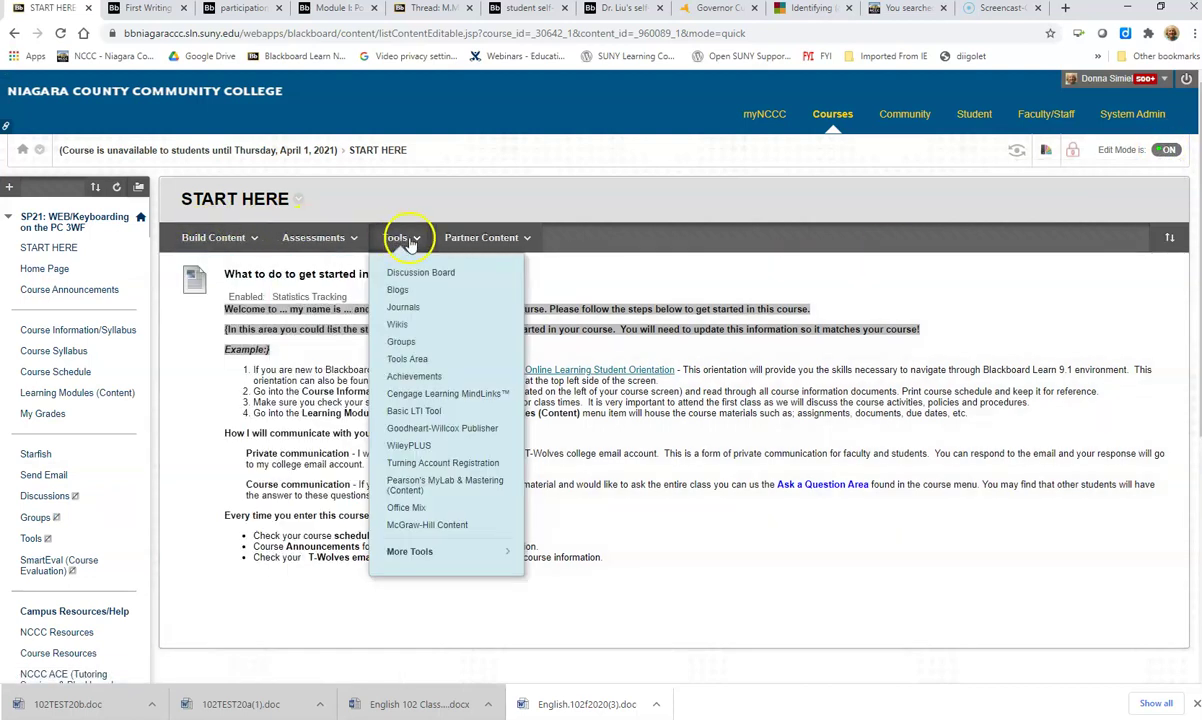
{"action": "left_click", "coordinate": [481, 238]}
{"action": "left_click", "coordinate": [303, 281]}
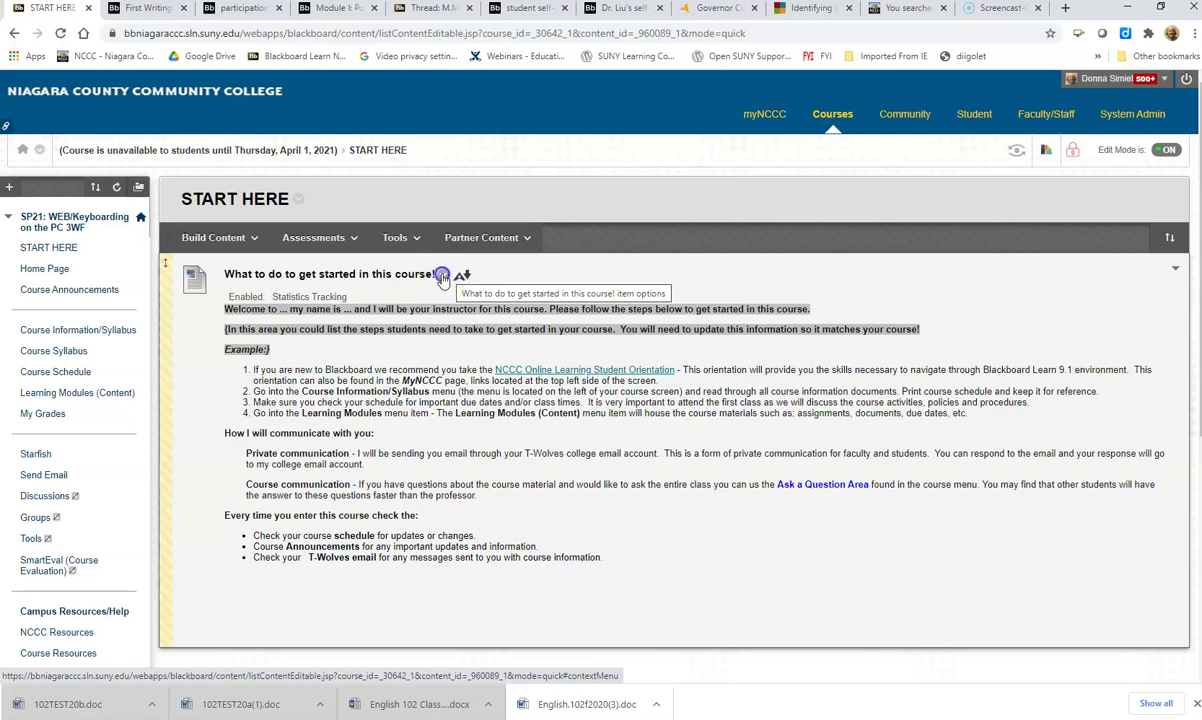
{"action": "left_click", "coordinate": [442, 277]}
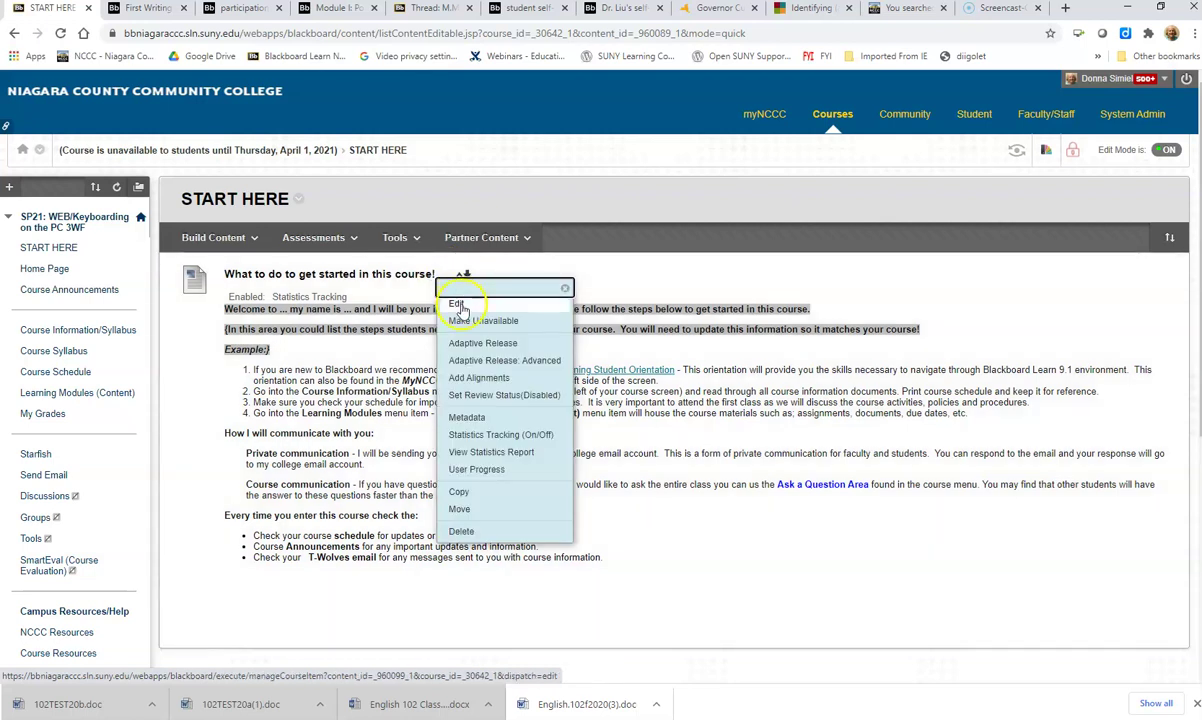
{"action": "left_click", "coordinate": [460, 305]}
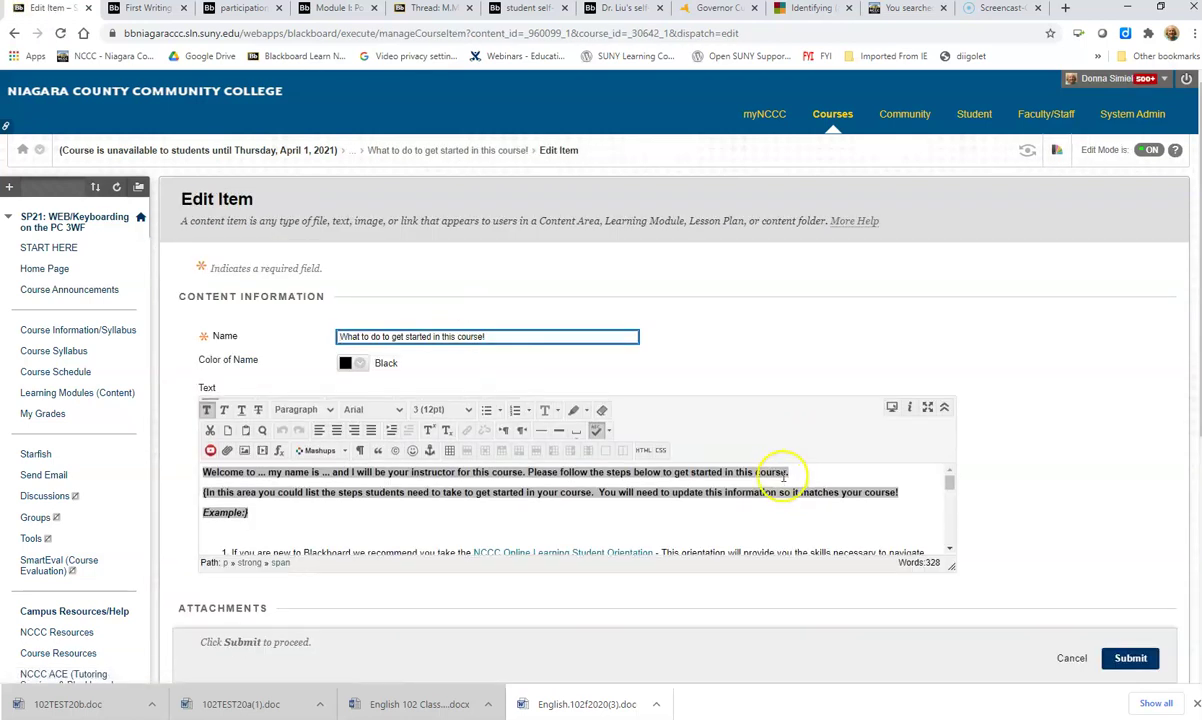
Step: Expand the getting-started item's text editor to full screen
{"action": "scroll", "coordinate": [781, 499], "scroll_direction": "down", "scroll_amount": 2}
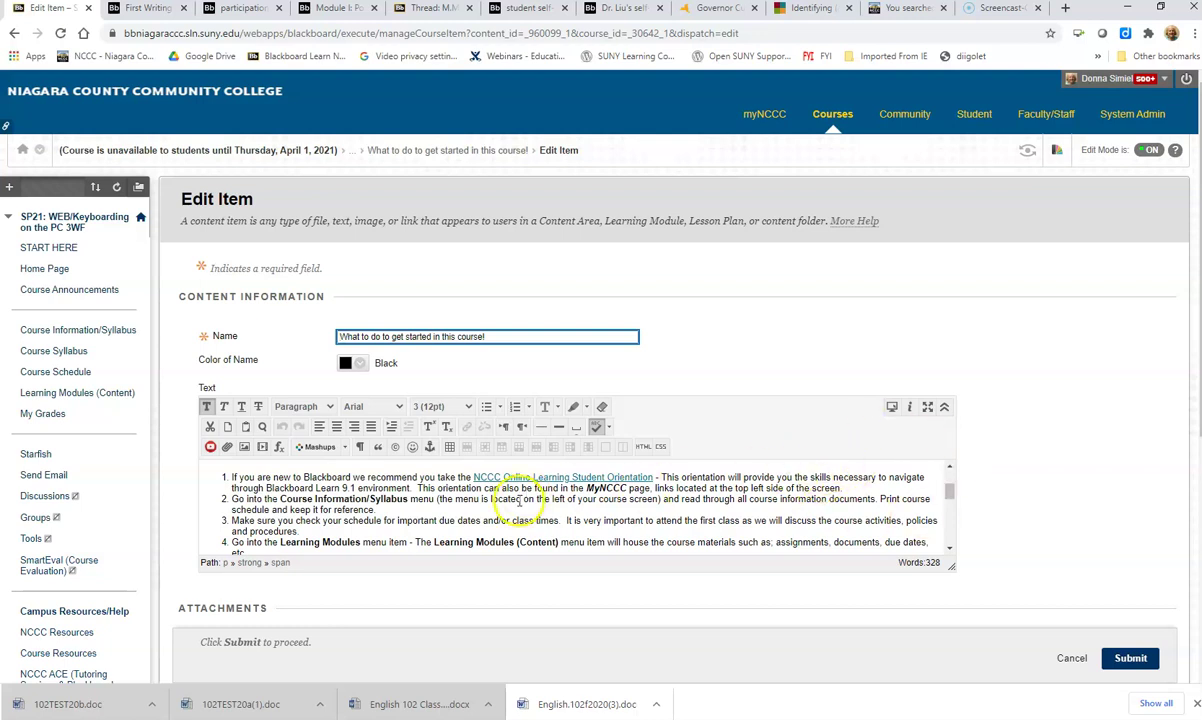
{"action": "left_click", "coordinate": [928, 409]}
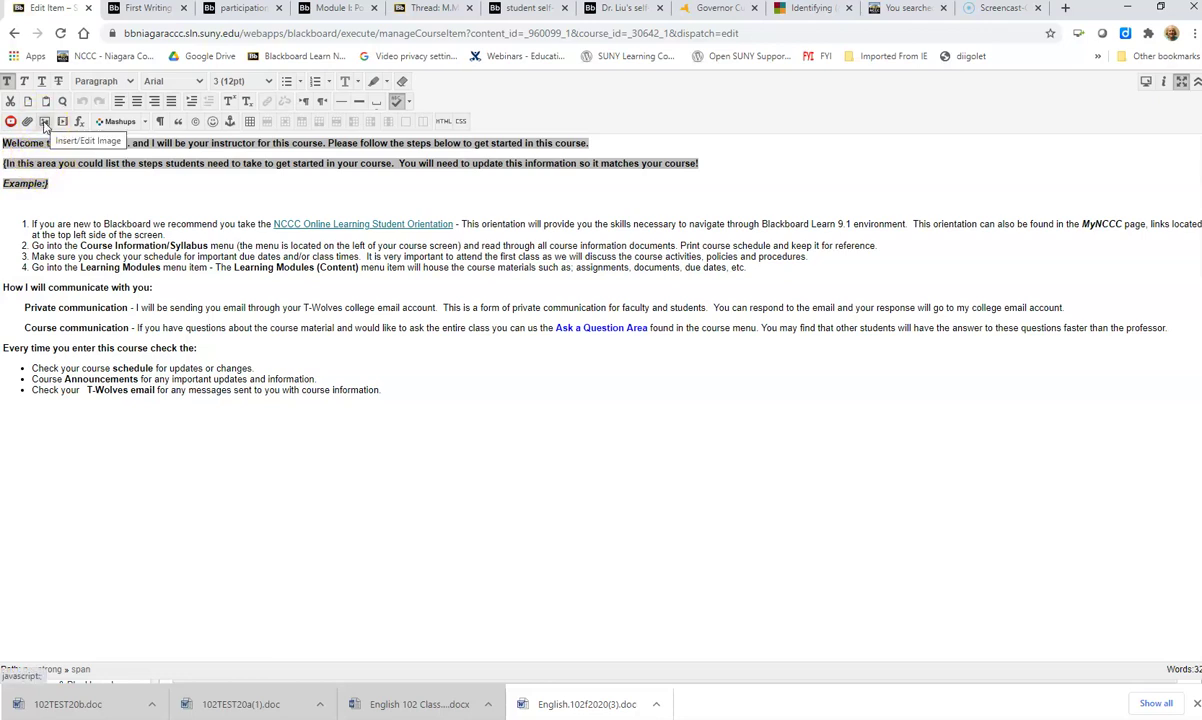
Step: Upload the instructor's portrait photo from the Pictures folder into Insert/Edit Image
{"action": "left_click", "coordinate": [44, 122]}
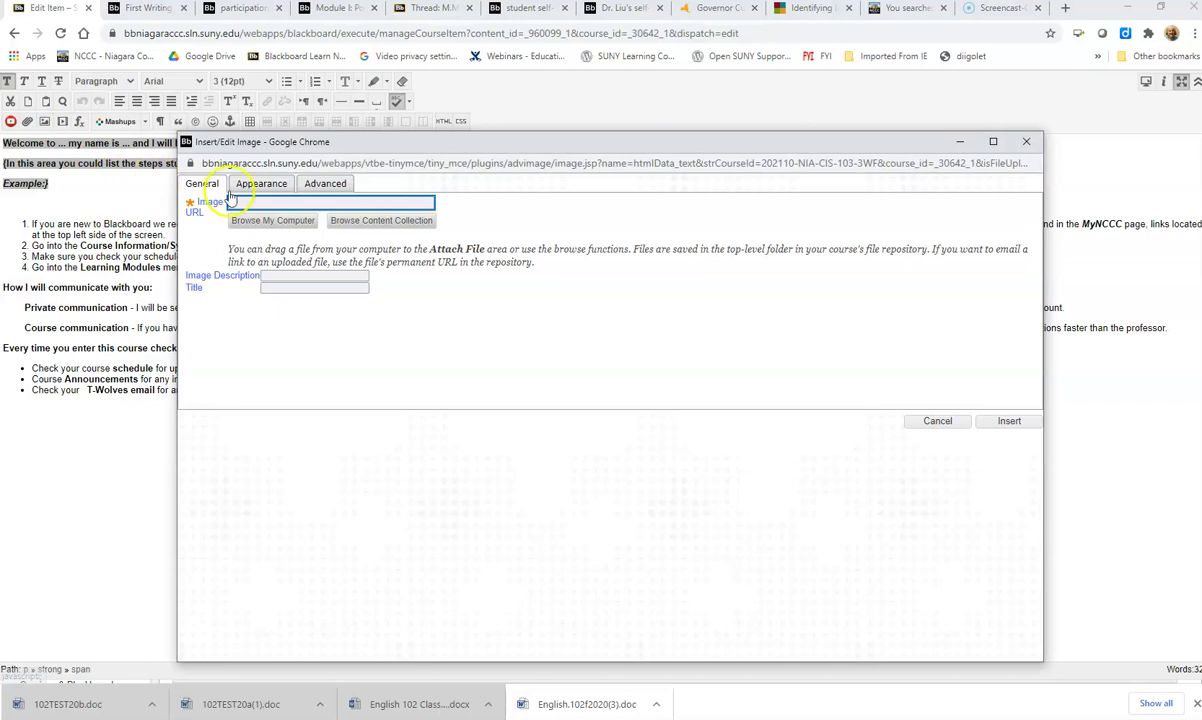
{"action": "left_click", "coordinate": [252, 221]}
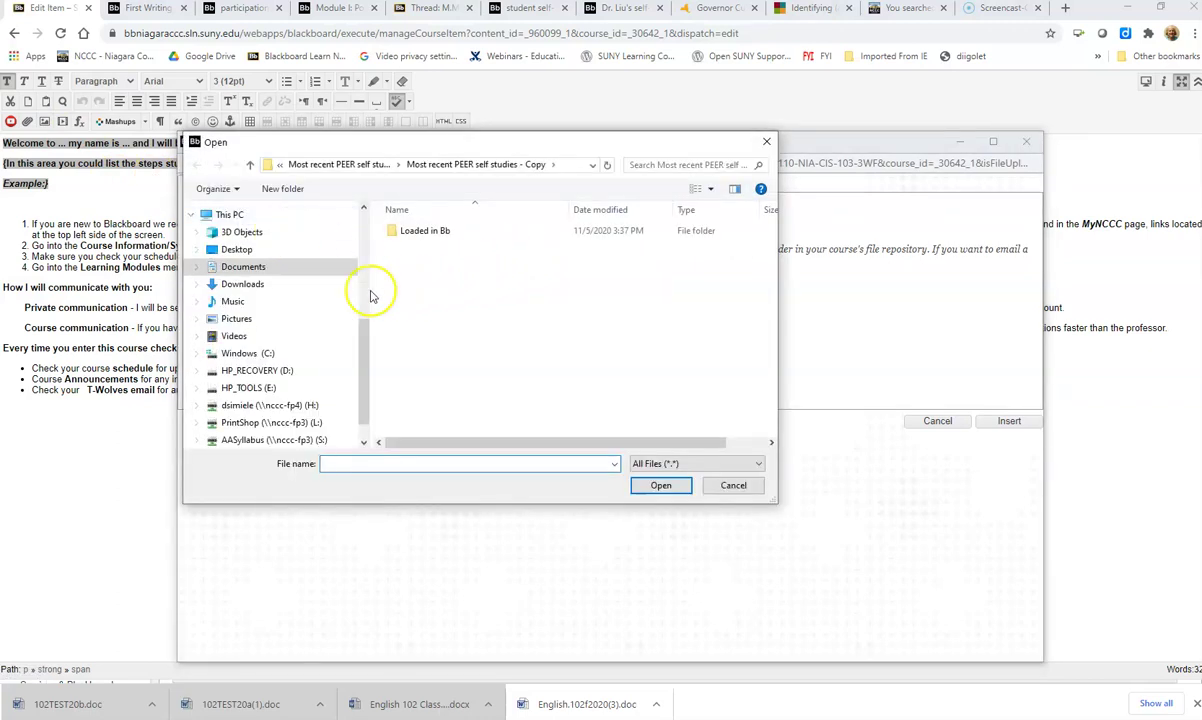
{"action": "left_click", "coordinate": [266, 317]}
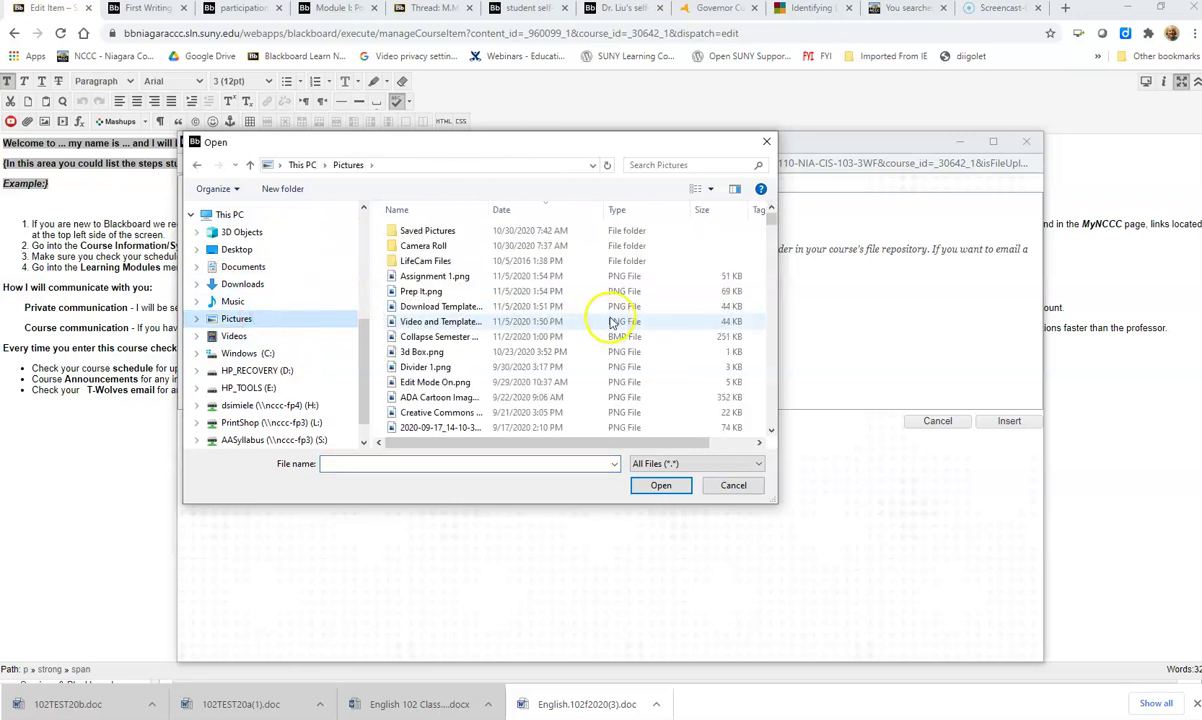
{"action": "left_click", "coordinate": [711, 189]}
{"action": "left_click", "coordinate": [764, 97]}
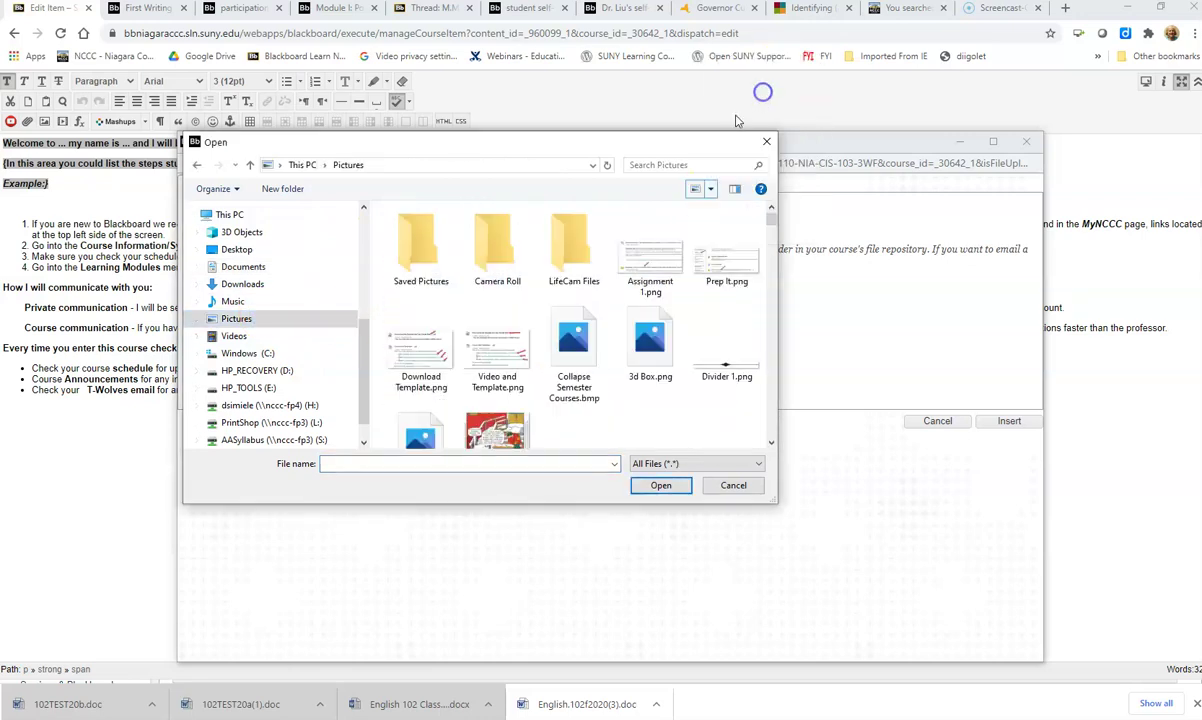
{"action": "scroll", "coordinate": [531, 335], "scroll_direction": "down", "scroll_amount": 4}
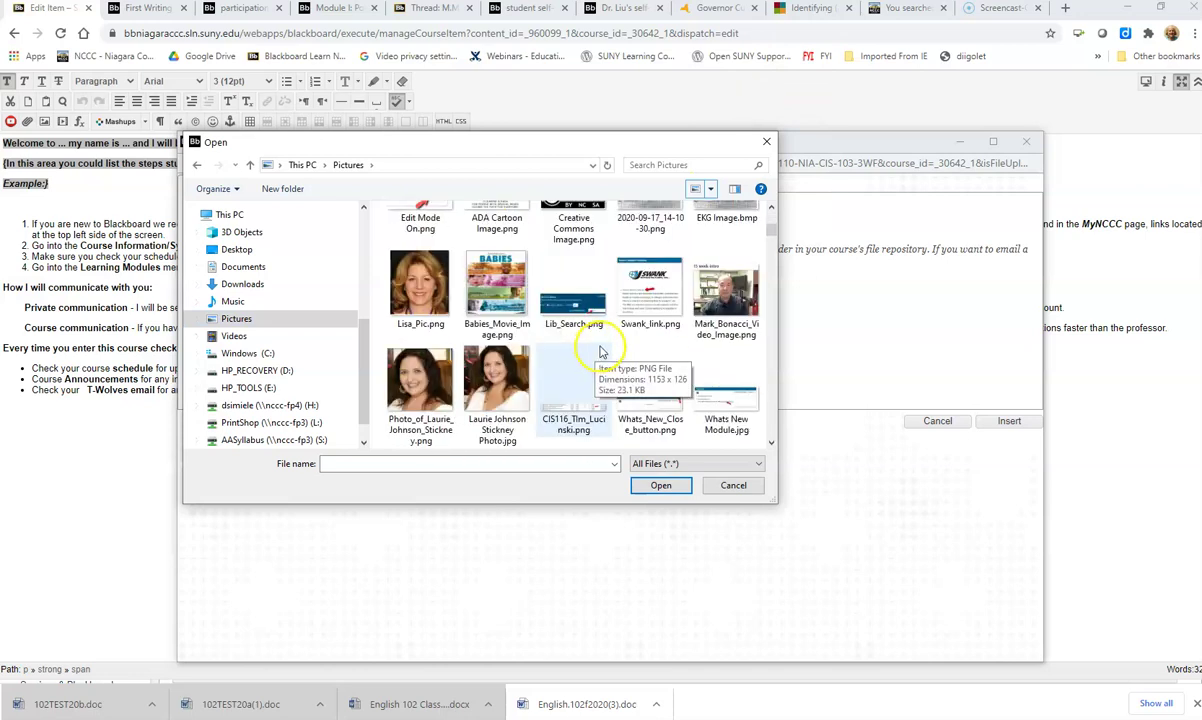
{"action": "left_click", "coordinate": [417, 297]}
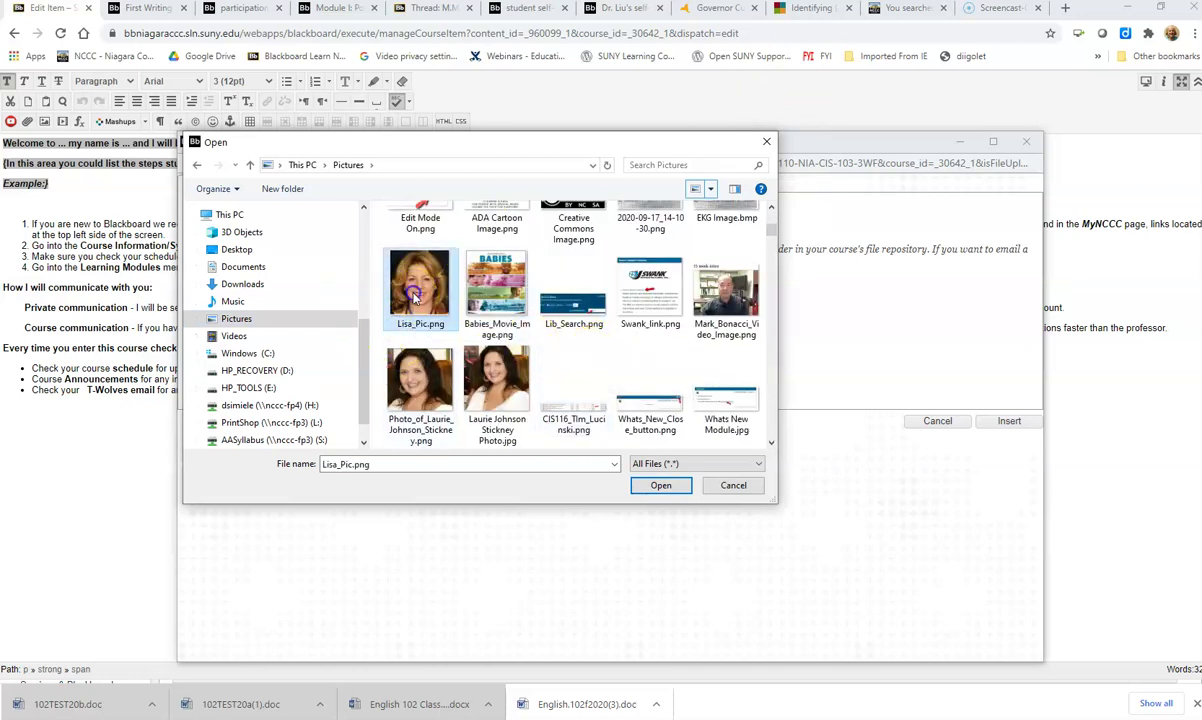
{"action": "left_click", "coordinate": [660, 486]}
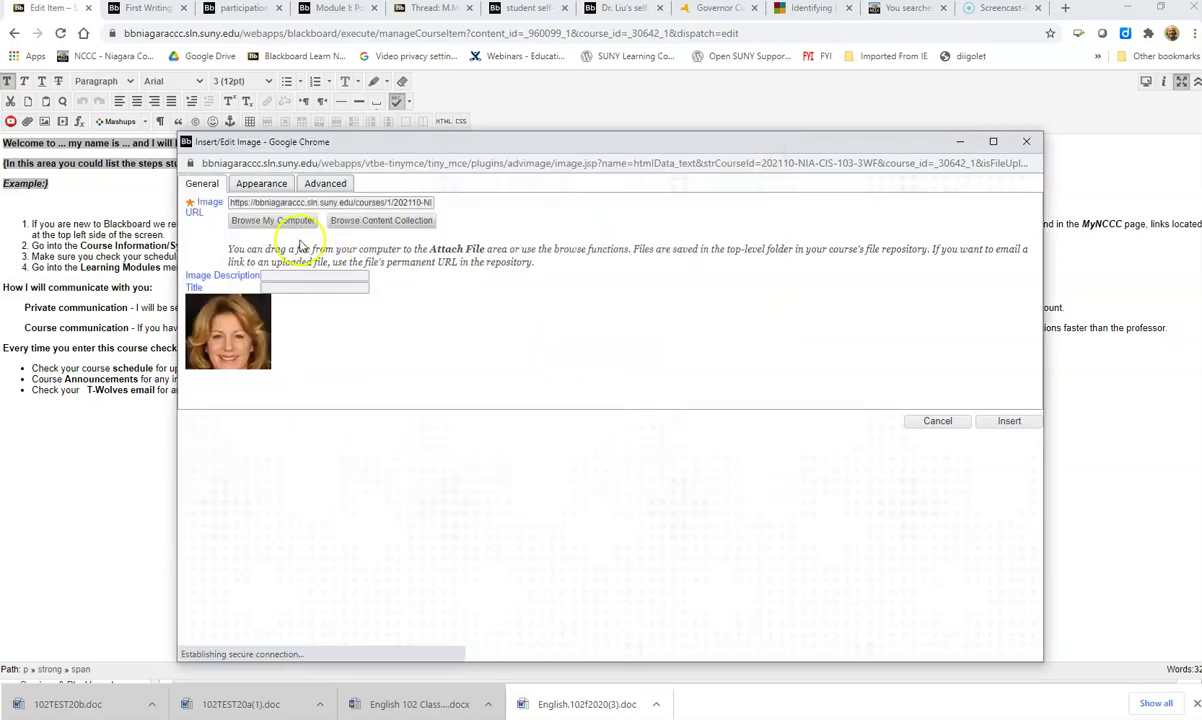
Step: Set the image description to 'Picture of' followed by the instructor's name
{"action": "left_click", "coordinate": [275, 277]}
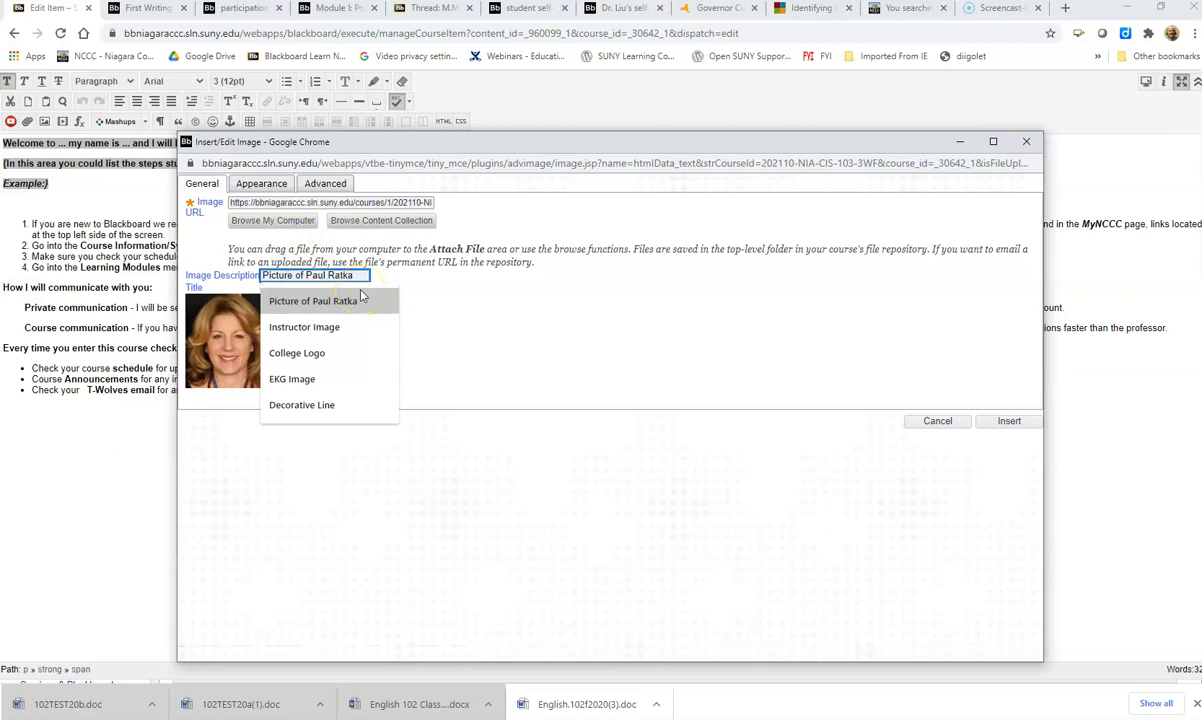
{"action": "left_click", "coordinate": [358, 276]}
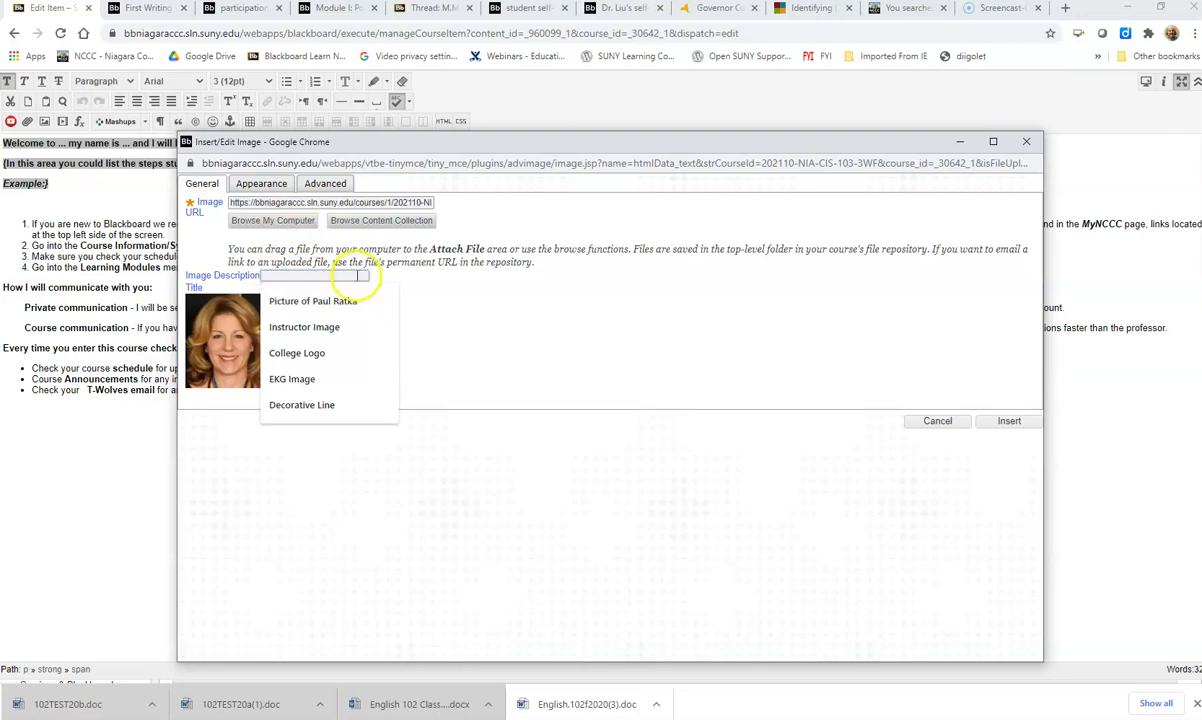
{"action": "left_click", "coordinate": [343, 302]}
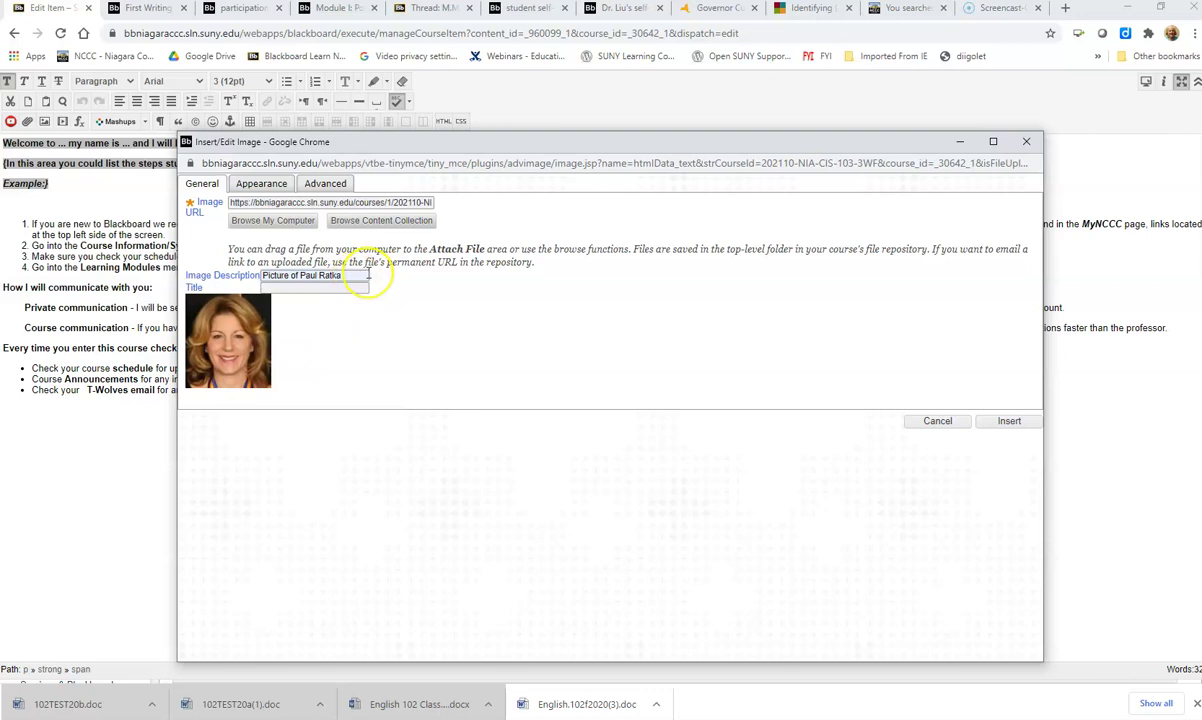
{"action": "key", "text": "BackSpace"}
{"action": "key", "text": "BackSpace"}
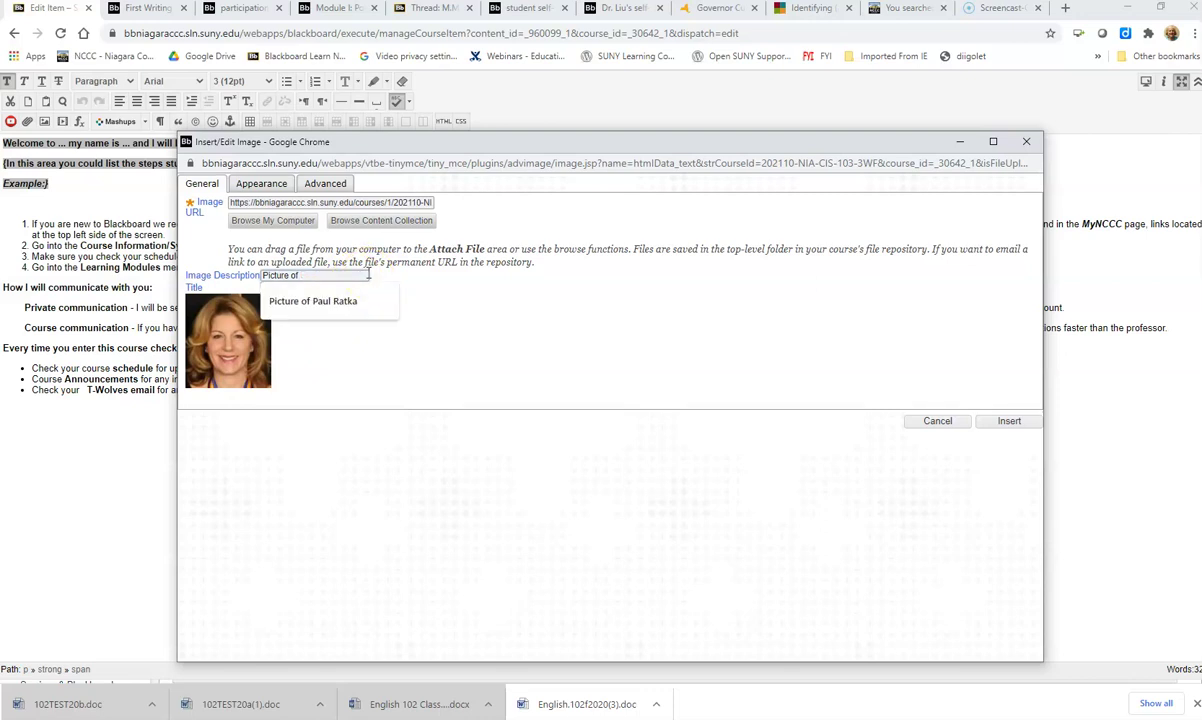
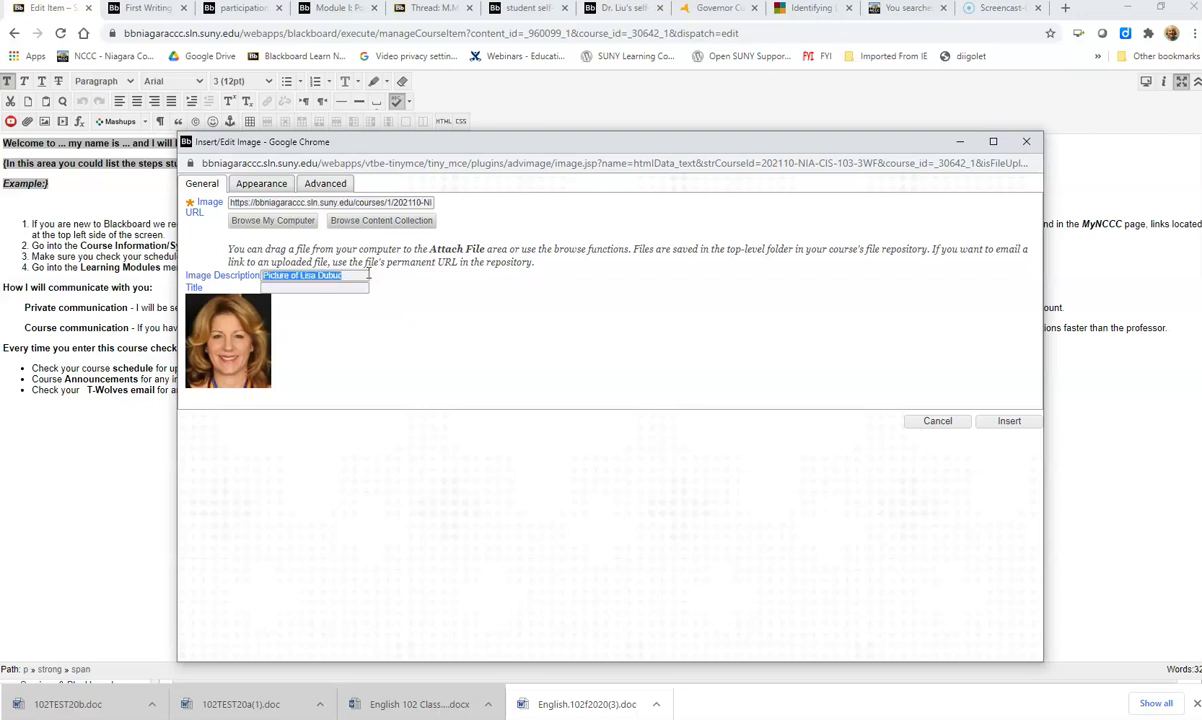
Step: Copy the description into the Title field so both read identically
{"action": "left_click", "coordinate": [285, 289]}
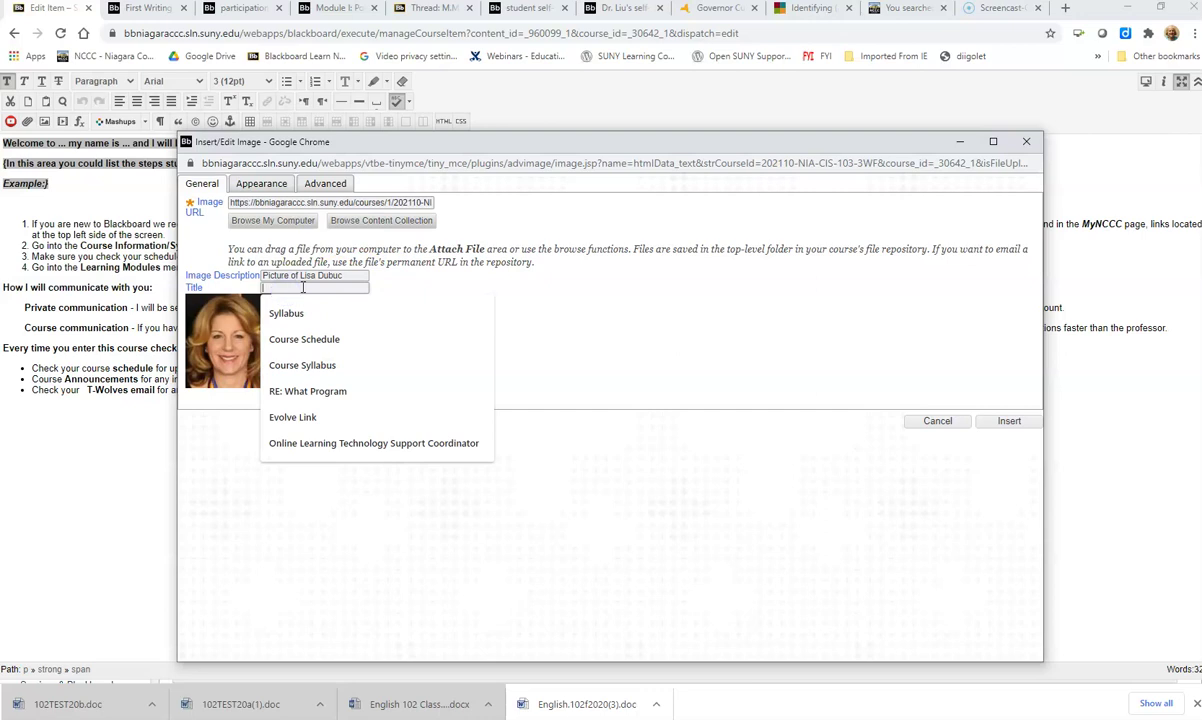
{"action": "key", "text": "ctrl+v"}
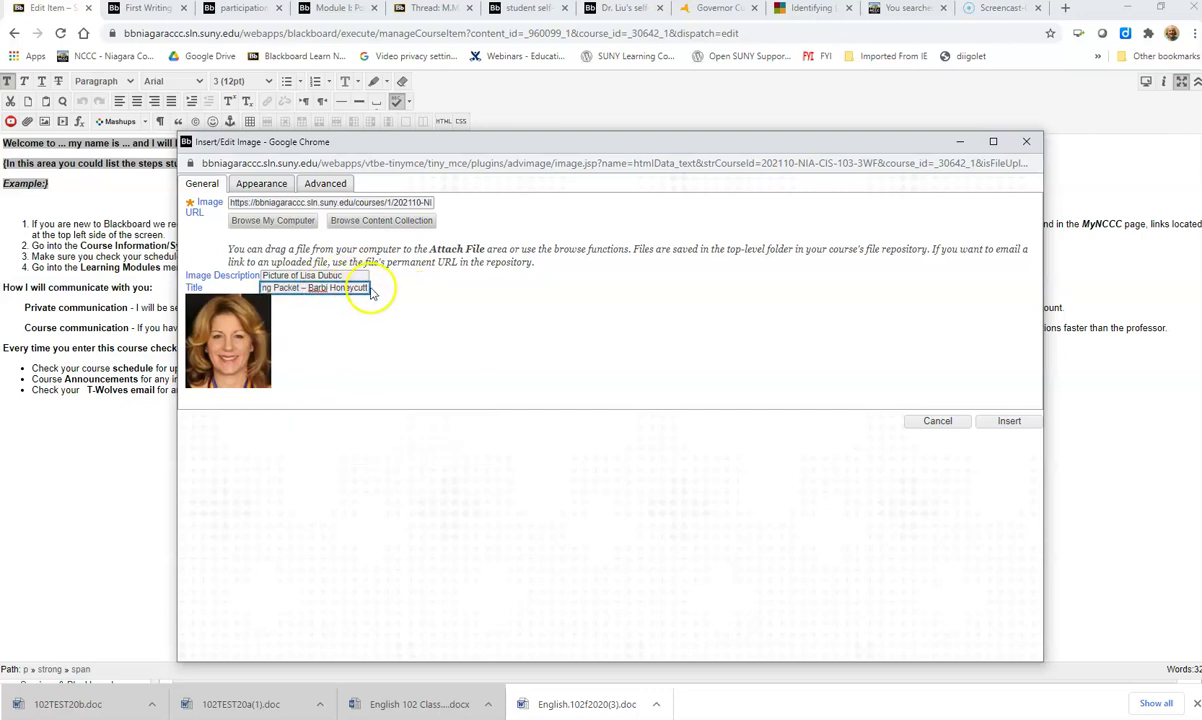
{"action": "left_click_drag", "start_coordinate": [345, 275], "coordinate": [199, 264]}
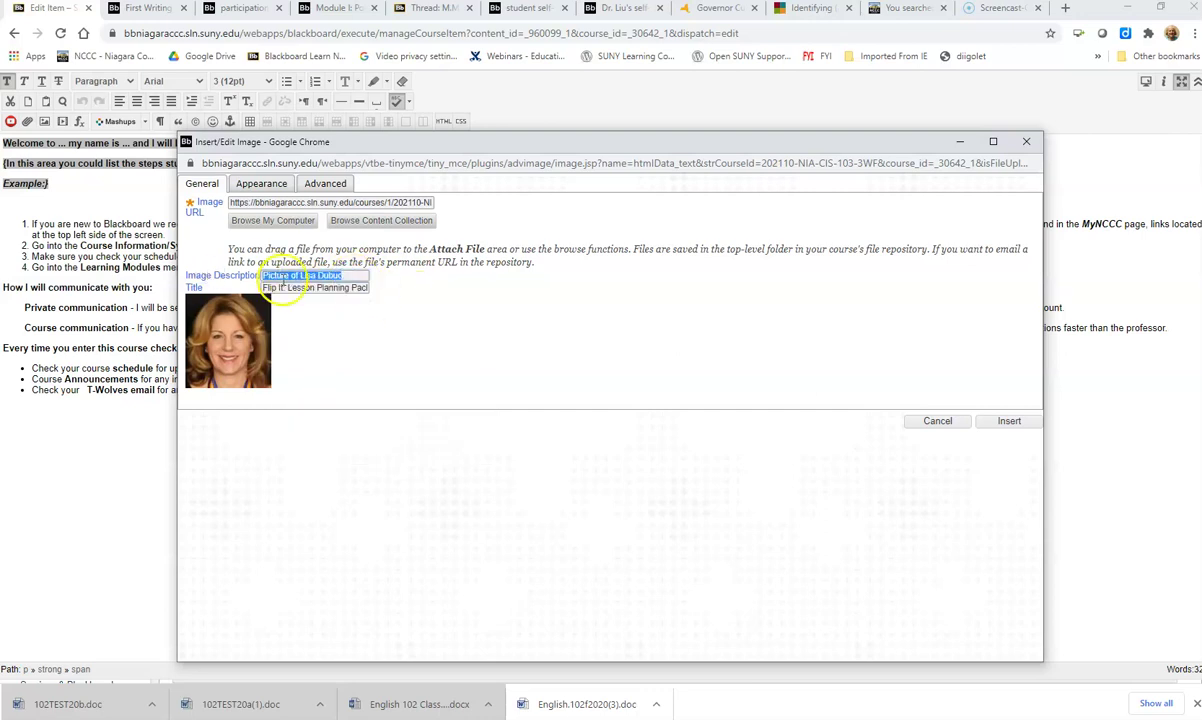
{"action": "key", "text": "ctrl+c"}
{"action": "left_click", "coordinate": [287, 287]}
{"action": "key", "text": "ctrl+a"}
{"action": "key", "text": "ctrl+v"}
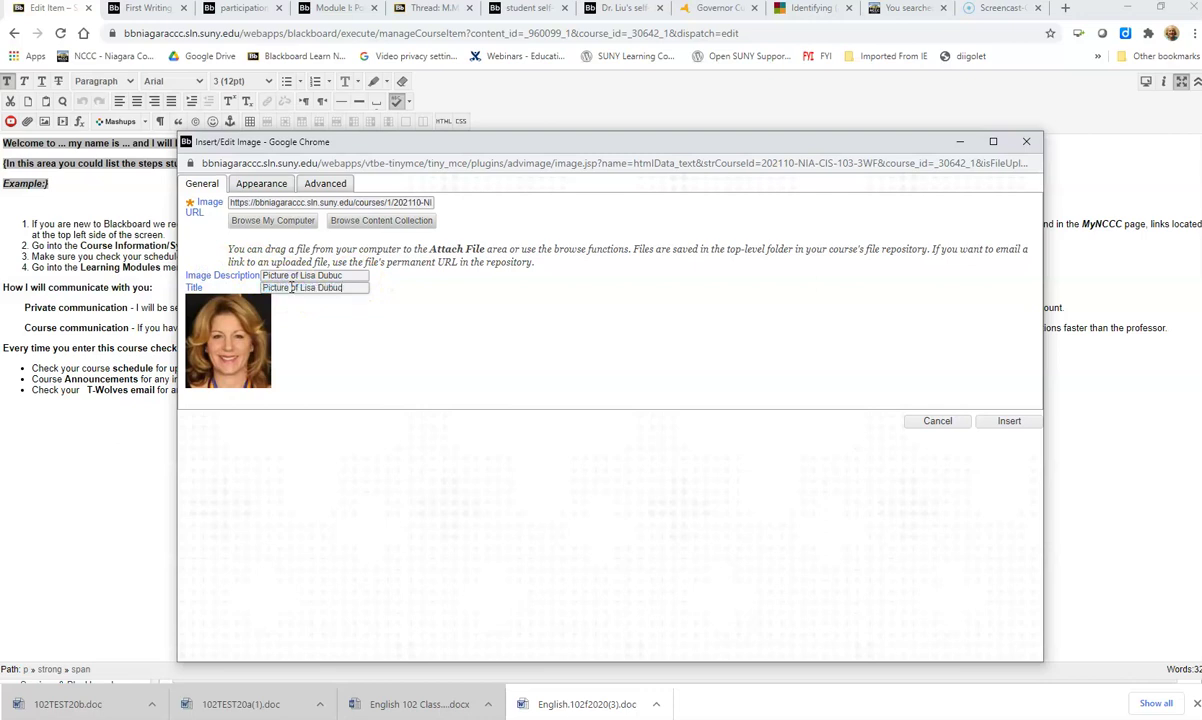
Step: Set the photo width to 75 px, vertical spacing 20 and horizontal spacing 0
{"action": "left_click", "coordinate": [259, 186]}
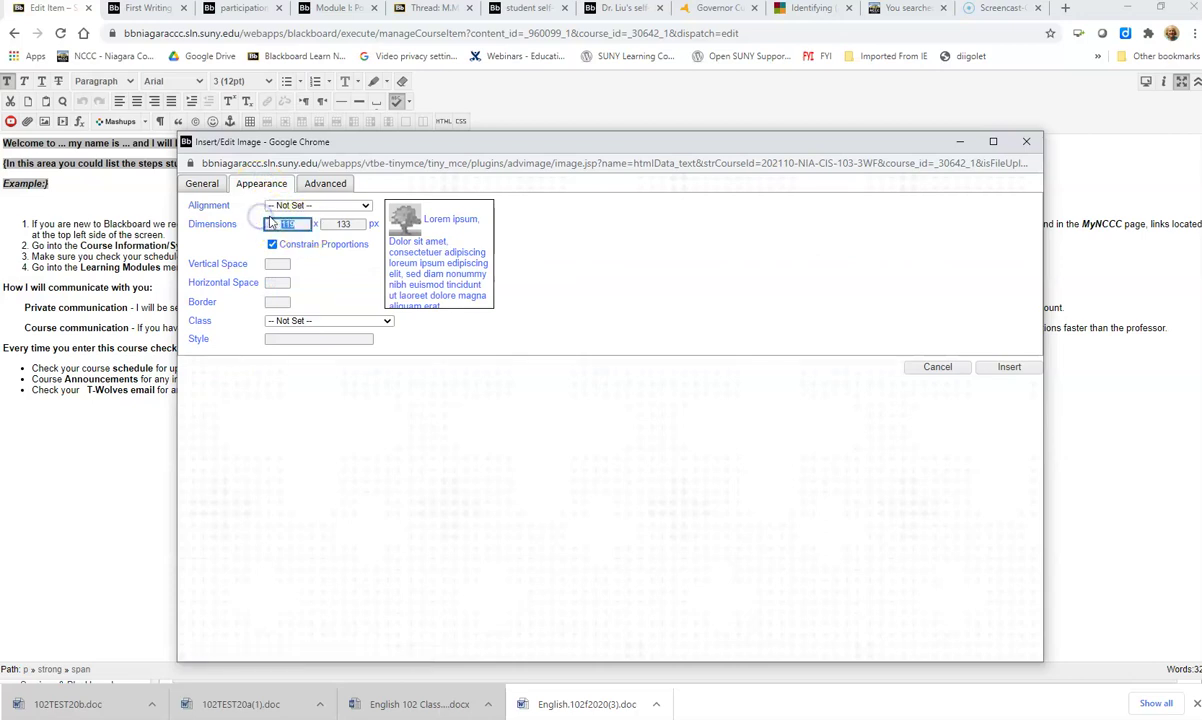
{"action": "type", "text": "75"}
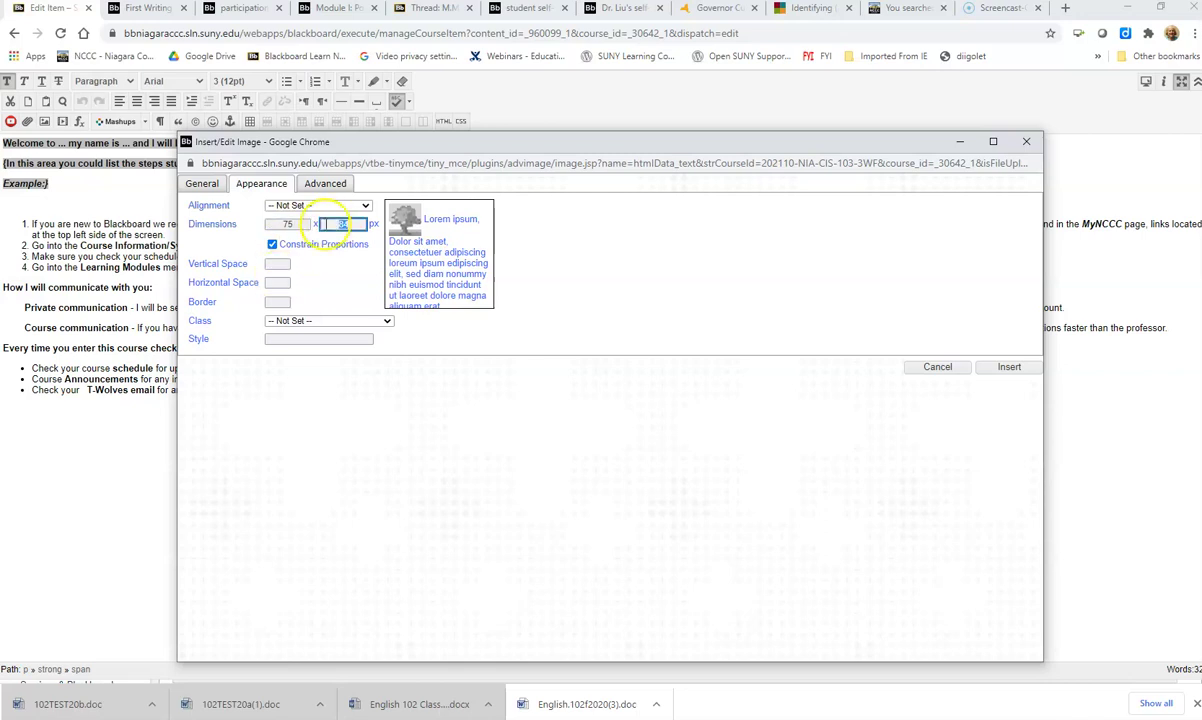
{"action": "double_click", "coordinate": [343, 224]}
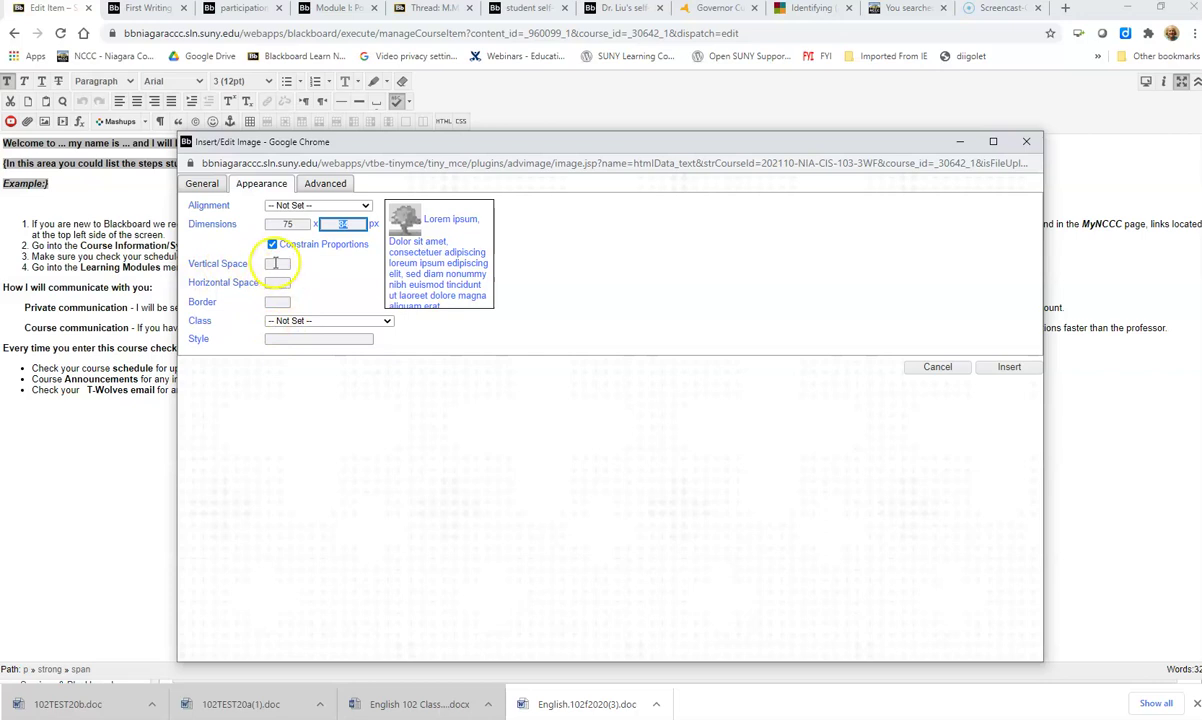
{"action": "left_click", "coordinate": [276, 263]}
{"action": "left_click", "coordinate": [278, 312]}
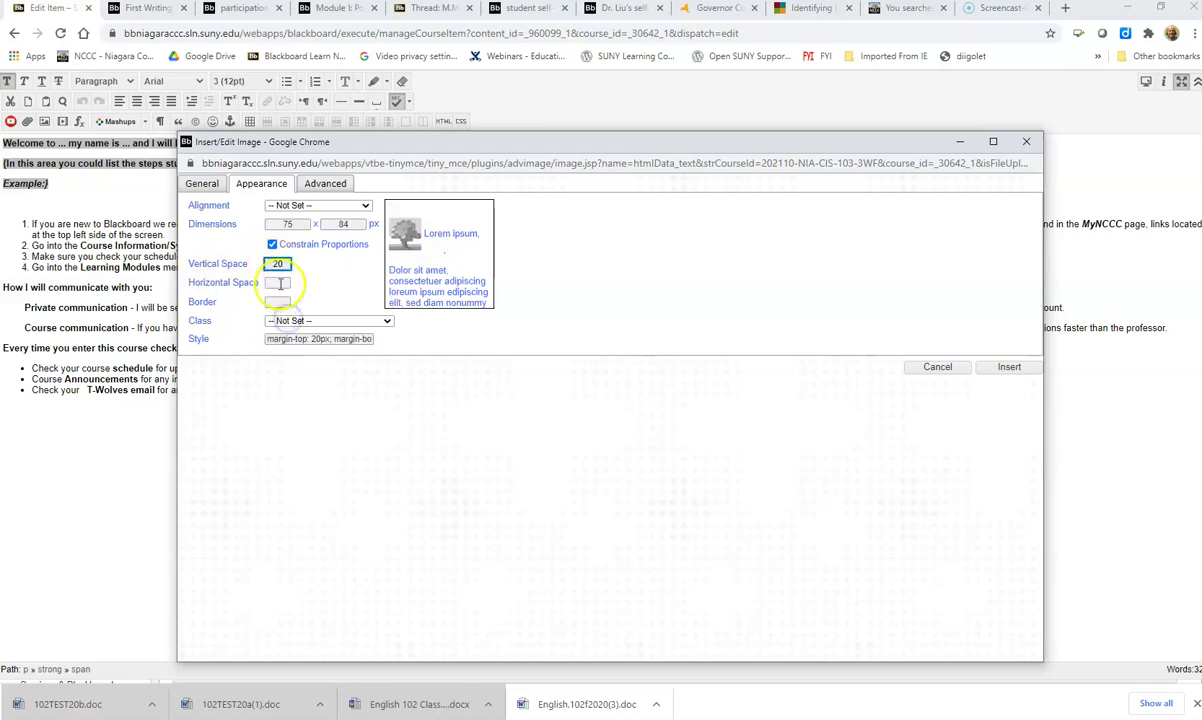
{"action": "left_click", "coordinate": [280, 283]}
{"action": "left_click", "coordinate": [288, 313]}
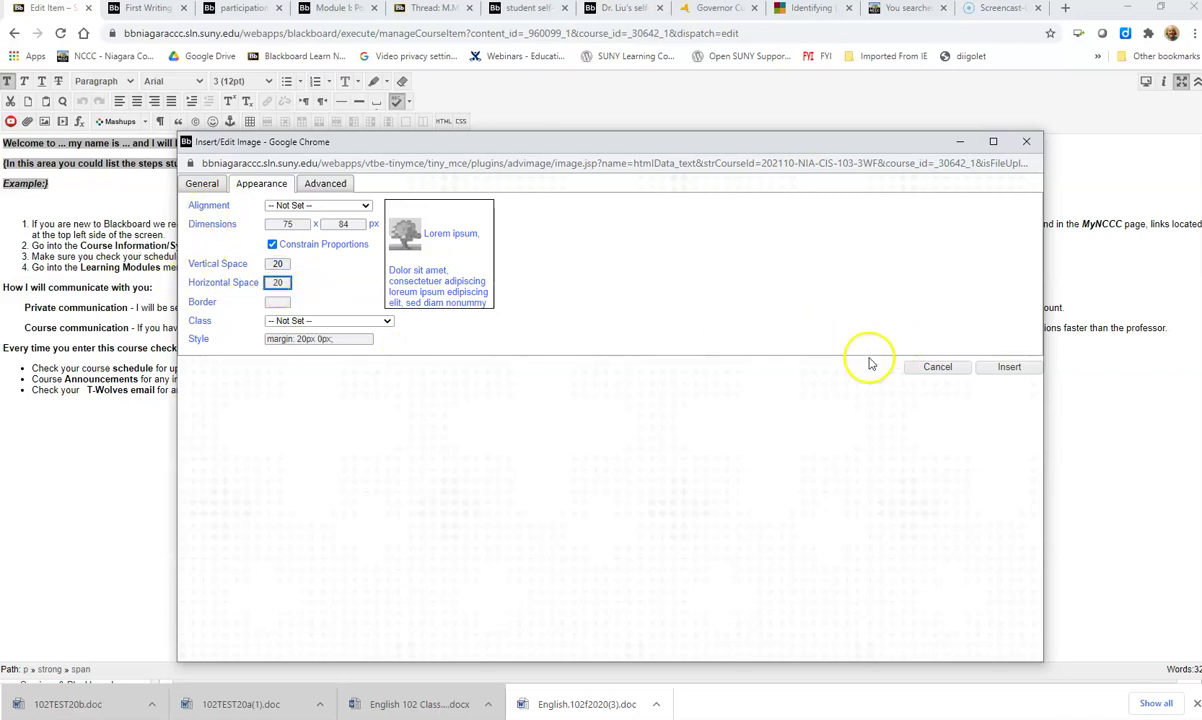
Step: Insert the resized photo into the welcome text and submit the item
{"action": "left_click", "coordinate": [995, 370]}
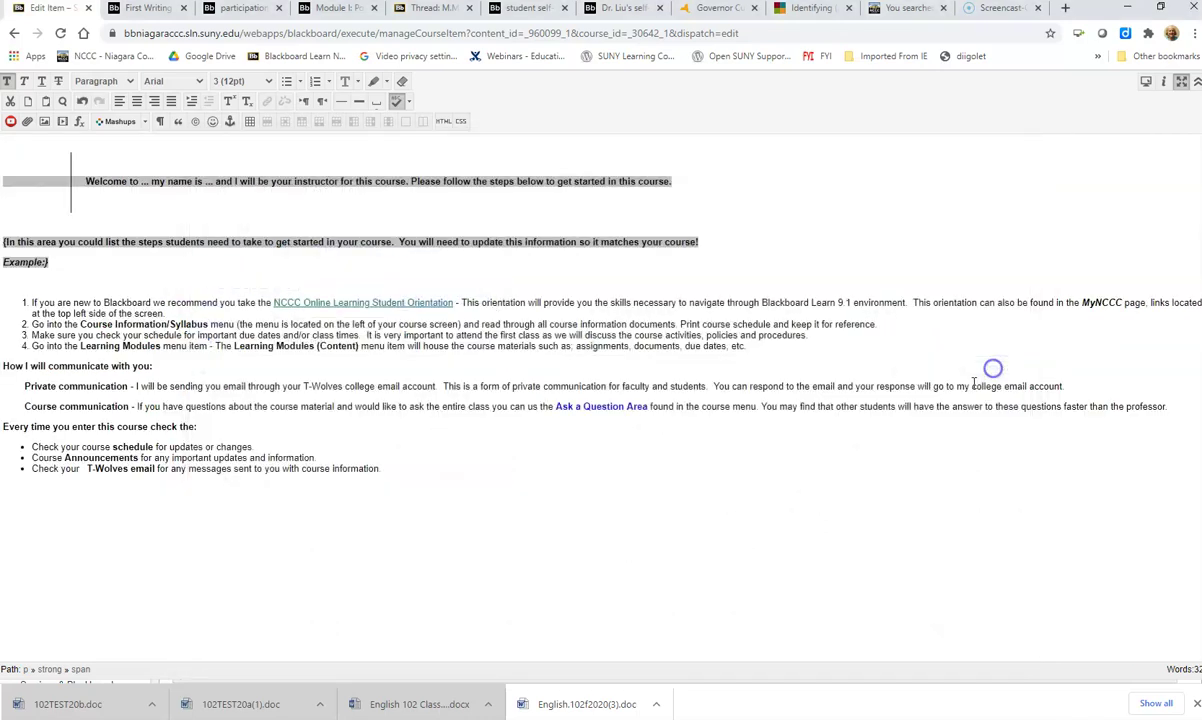
{"action": "left_click", "coordinate": [128, 186]}
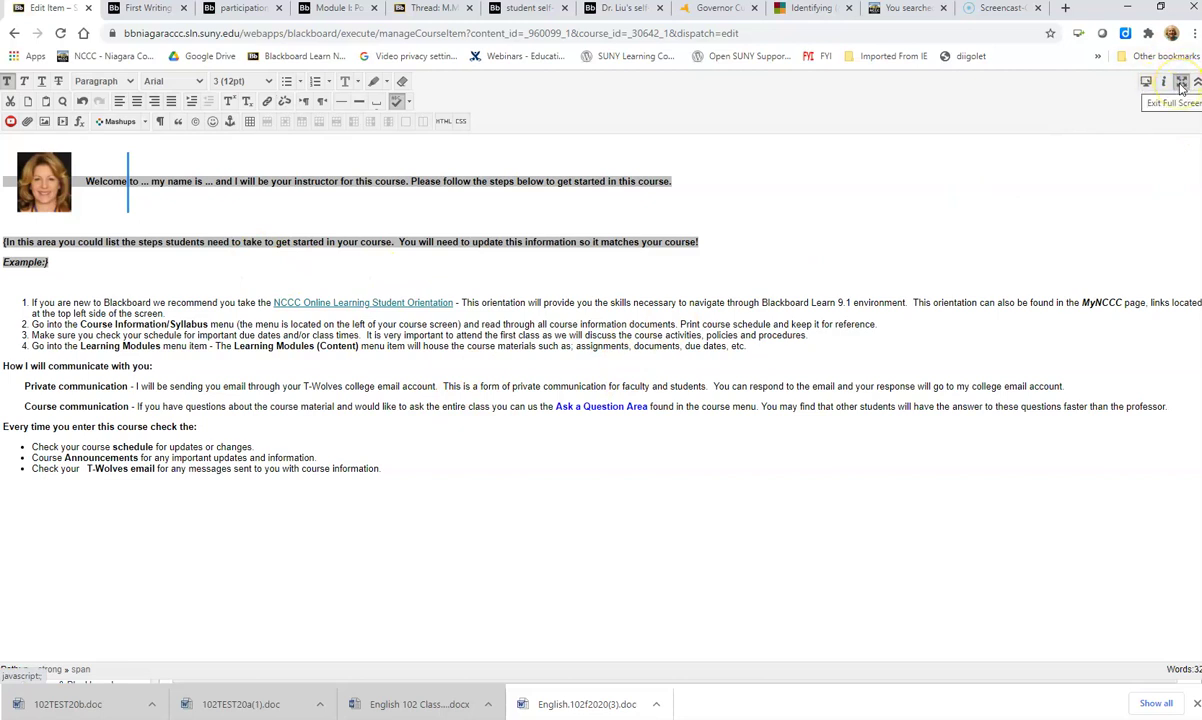
{"action": "left_click", "coordinate": [1182, 86]}
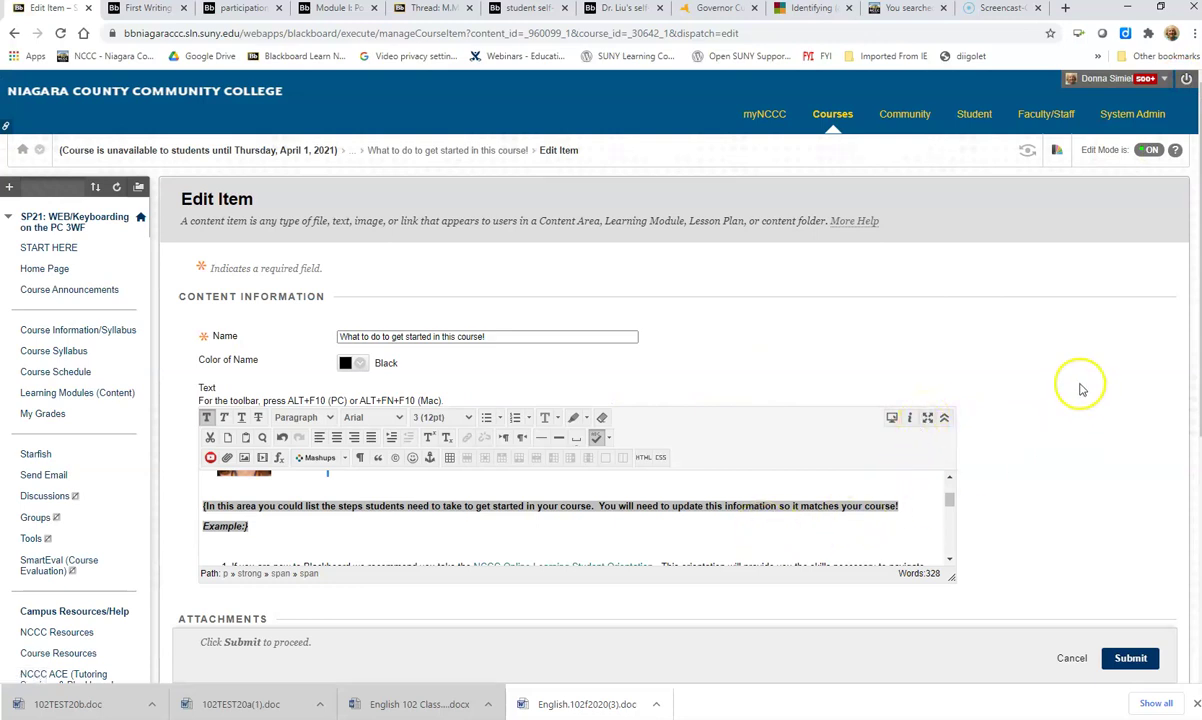
{"action": "scroll", "coordinate": [1078, 380], "scroll_direction": "down", "scroll_amount": 2}
{"action": "scroll", "coordinate": [1069, 352], "scroll_direction": "down", "scroll_amount": 2}
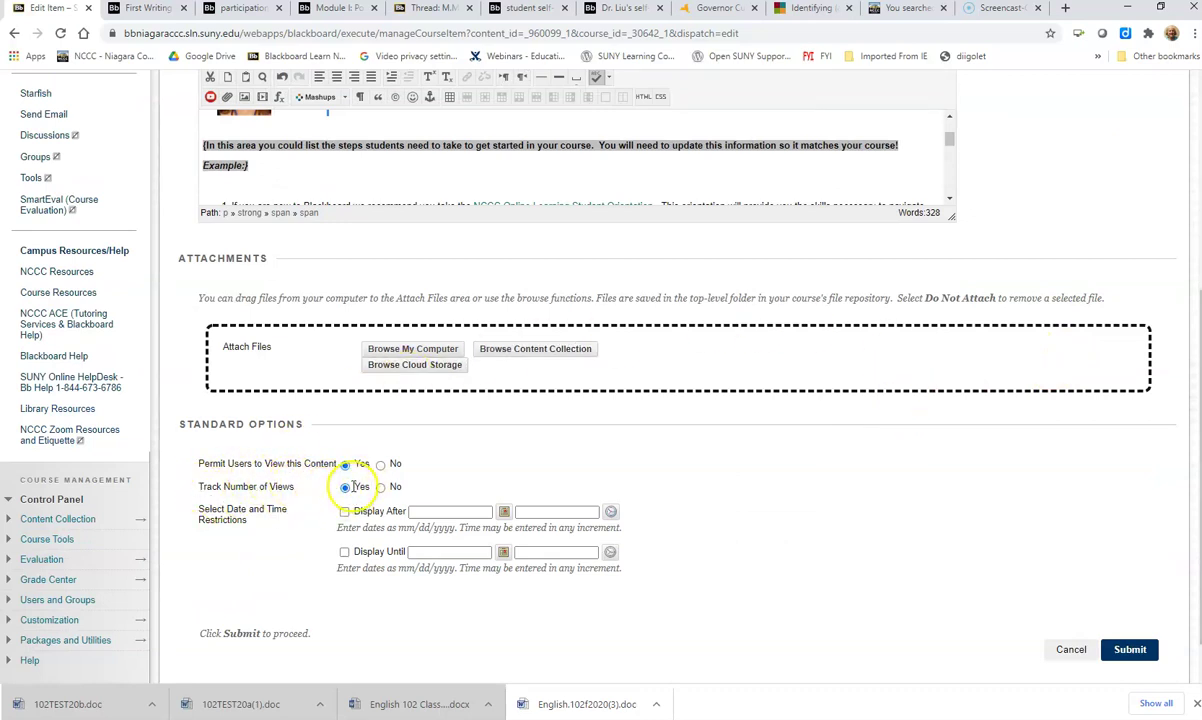
{"action": "left_click", "coordinate": [1127, 647]}
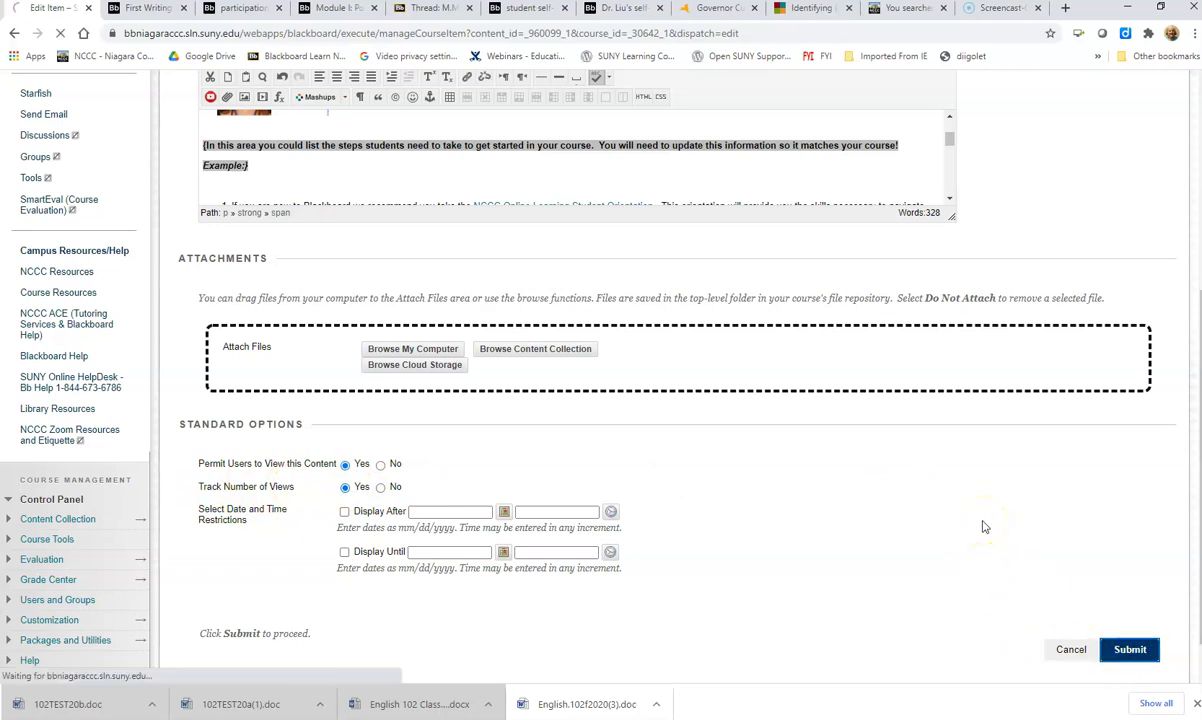
Step: Go to the Course Information/Syllabus page
{"action": "scroll", "coordinate": [416, 397], "scroll_direction": "down", "scroll_amount": 2}
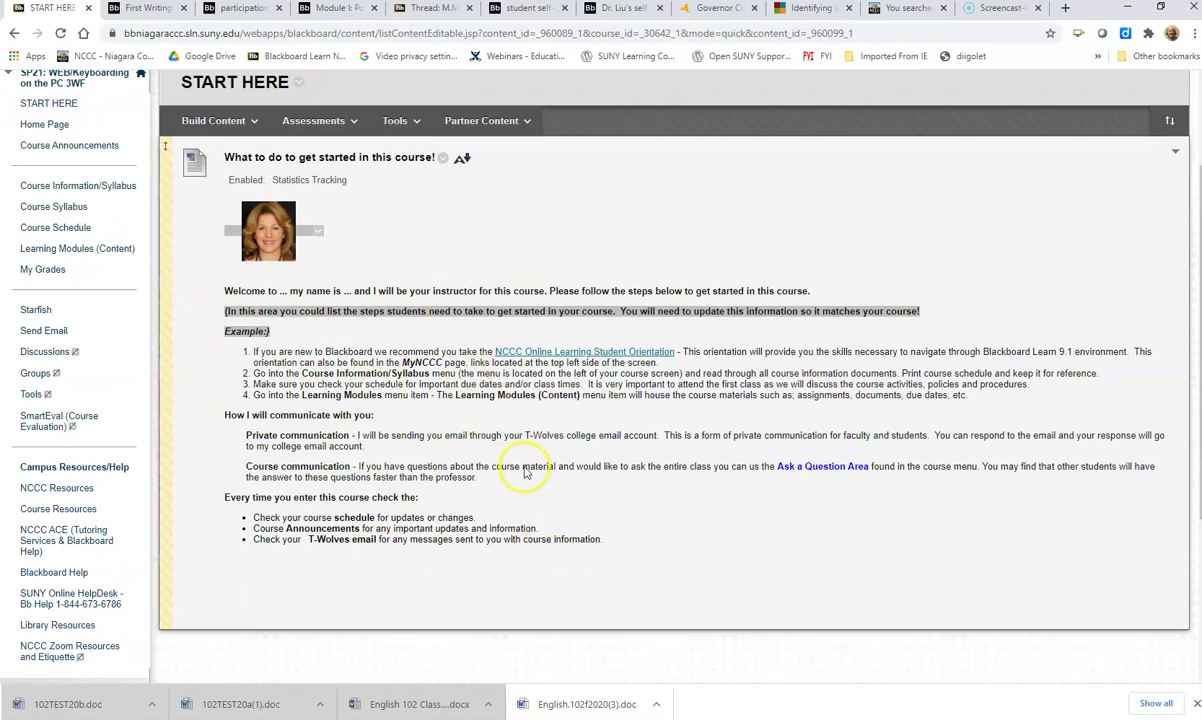
{"action": "scroll", "coordinate": [505, 460], "scroll_direction": "up", "scroll_amount": 2}
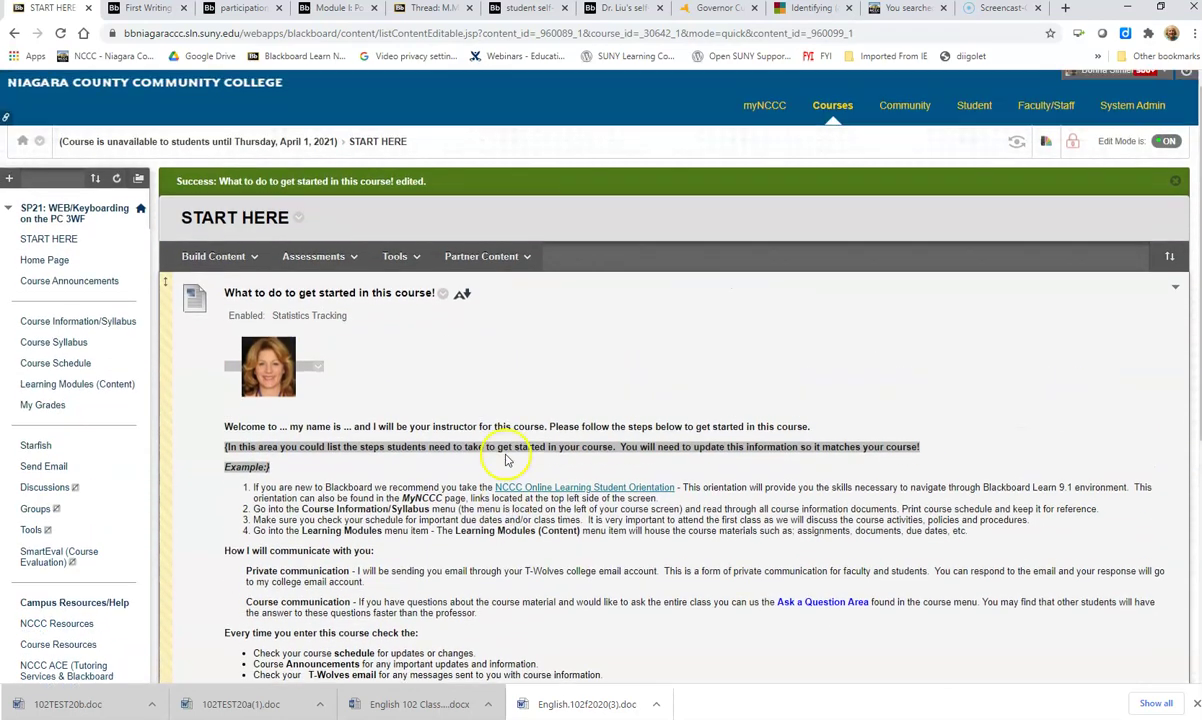
{"action": "left_click", "coordinate": [35, 333]}
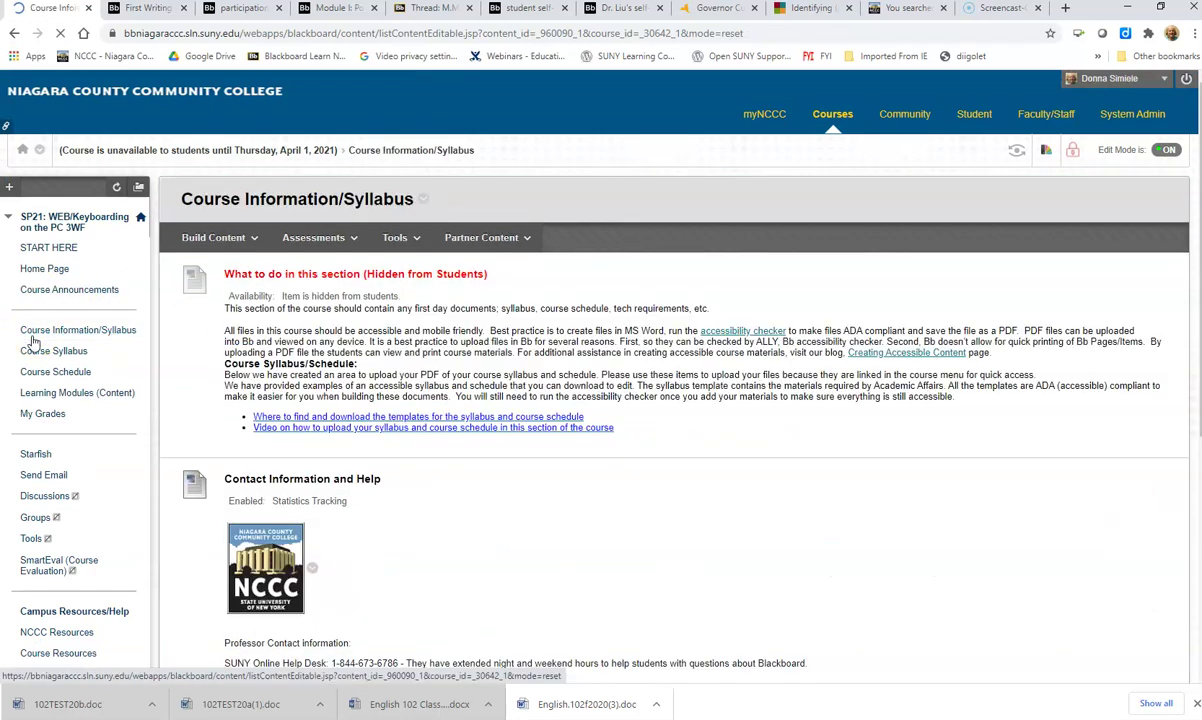
Step: Open the Edit Item page for Contact Information and Help
{"action": "scroll", "coordinate": [446, 401], "scroll_direction": "down", "scroll_amount": 2}
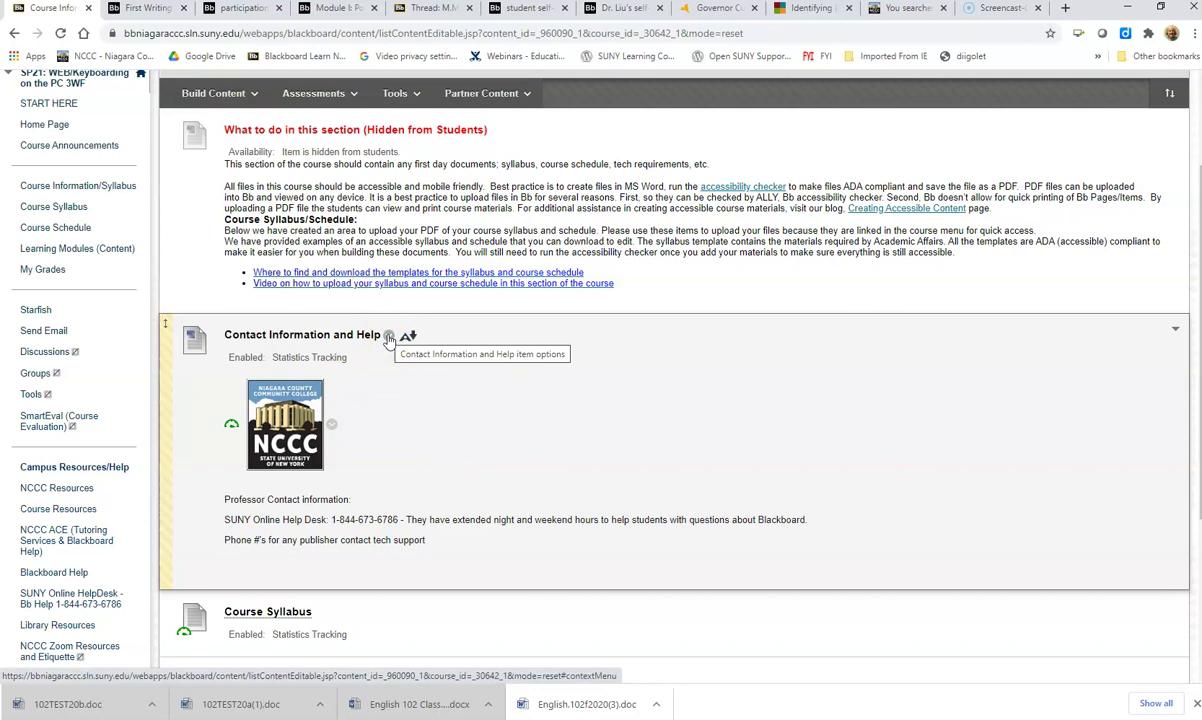
{"action": "left_click", "coordinate": [389, 337]}
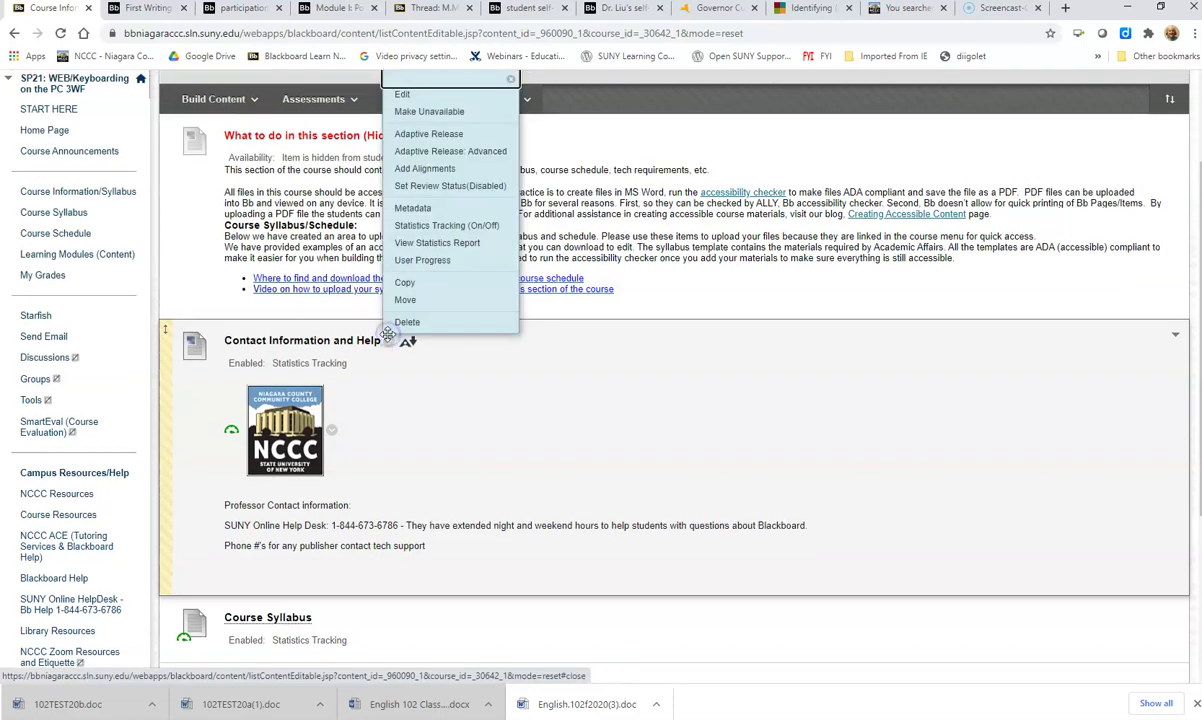
{"action": "left_click", "coordinate": [404, 96]}
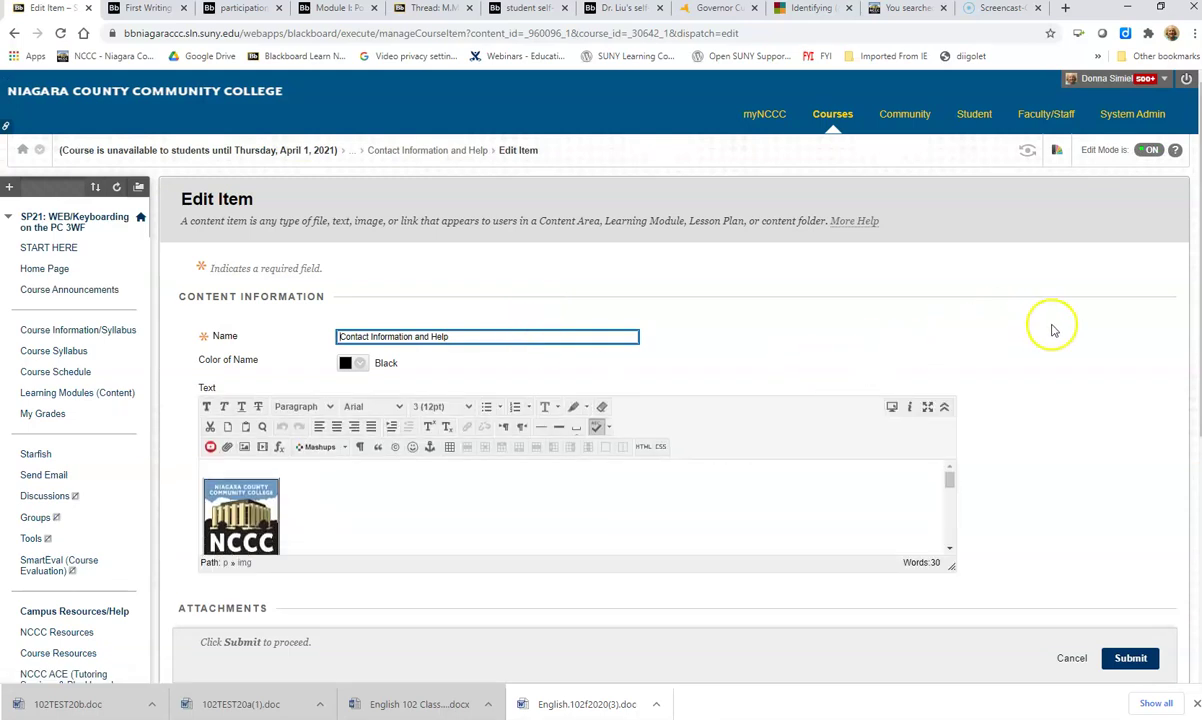
{"action": "scroll", "coordinate": [1052, 327], "scroll_direction": "down", "scroll_amount": 1}
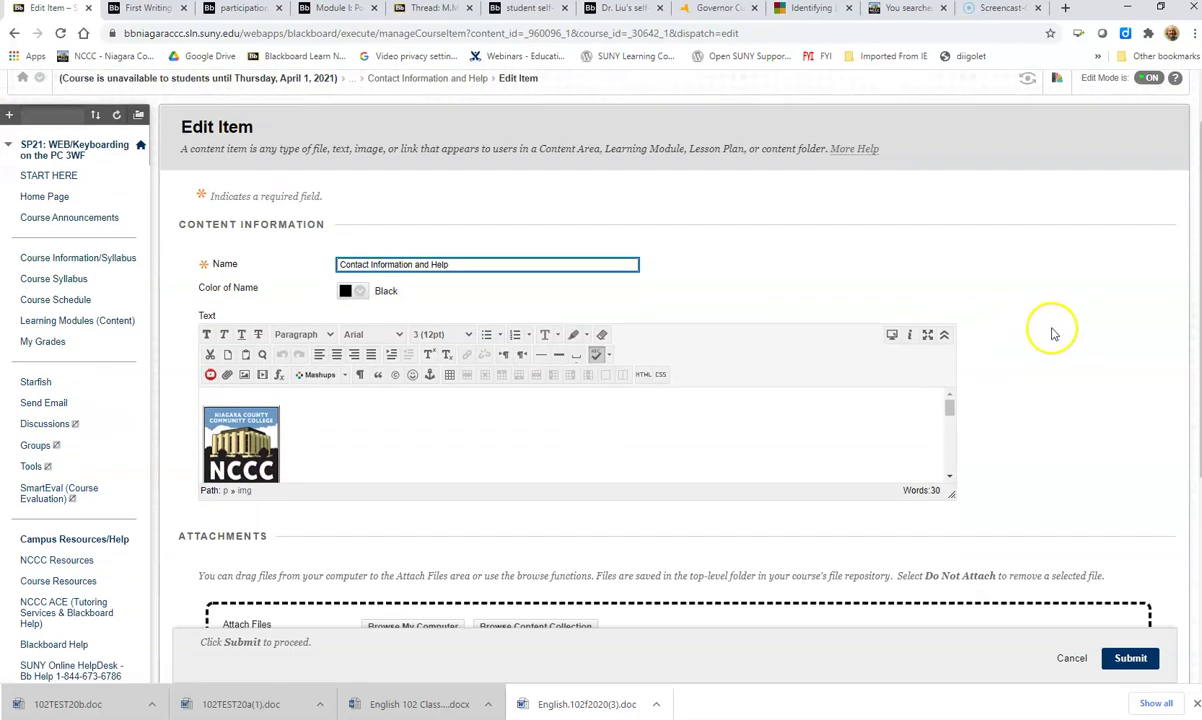
Step: Swap the NCCC logo image for the instructor's headshot PNG from Pictures
{"action": "right_click", "coordinate": [234, 437]}
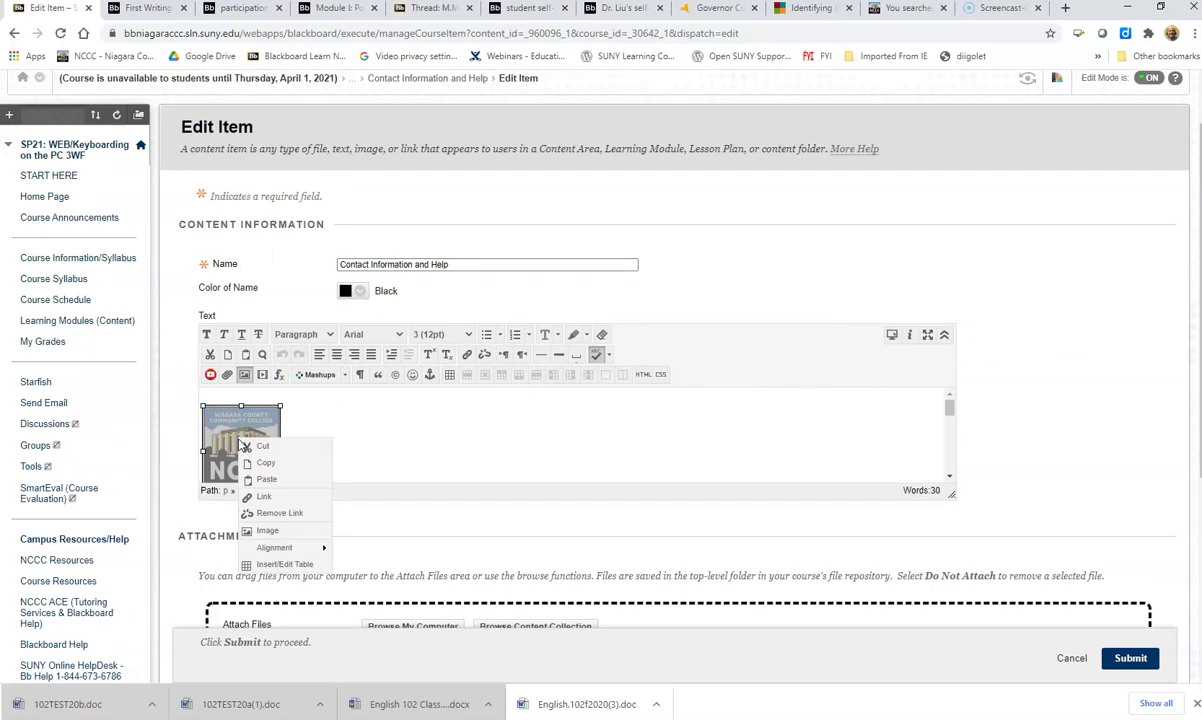
{"action": "left_click", "coordinate": [268, 531]}
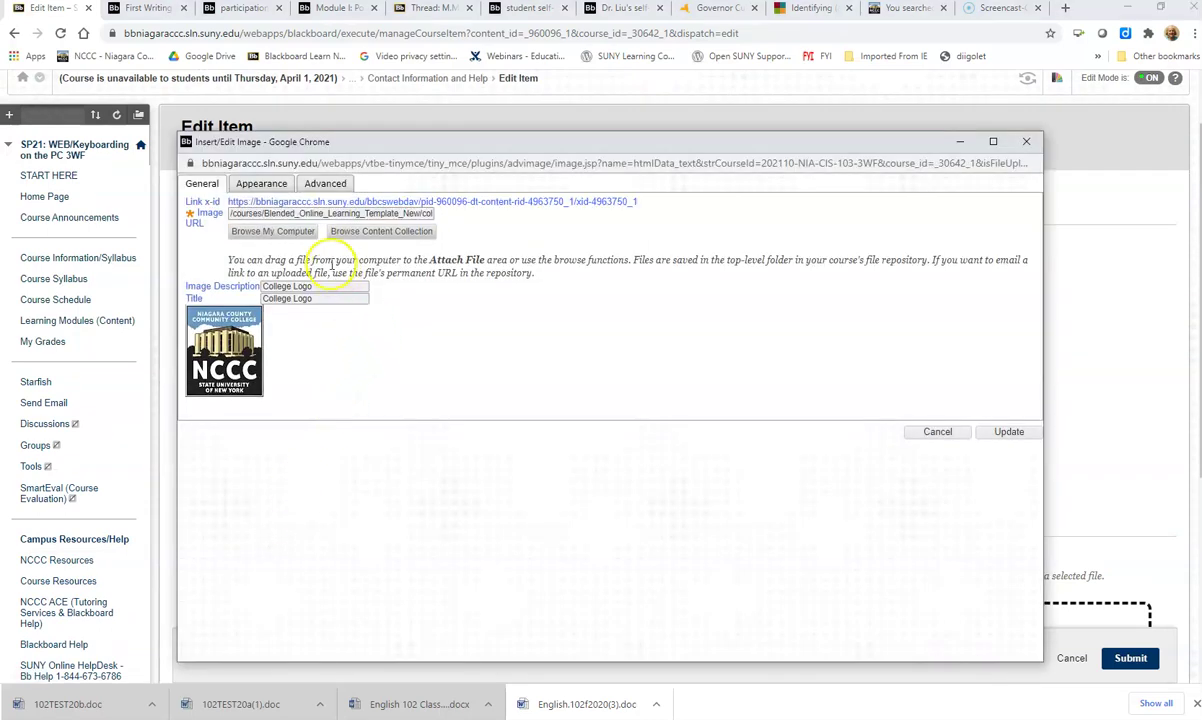
{"action": "left_click", "coordinate": [270, 232]}
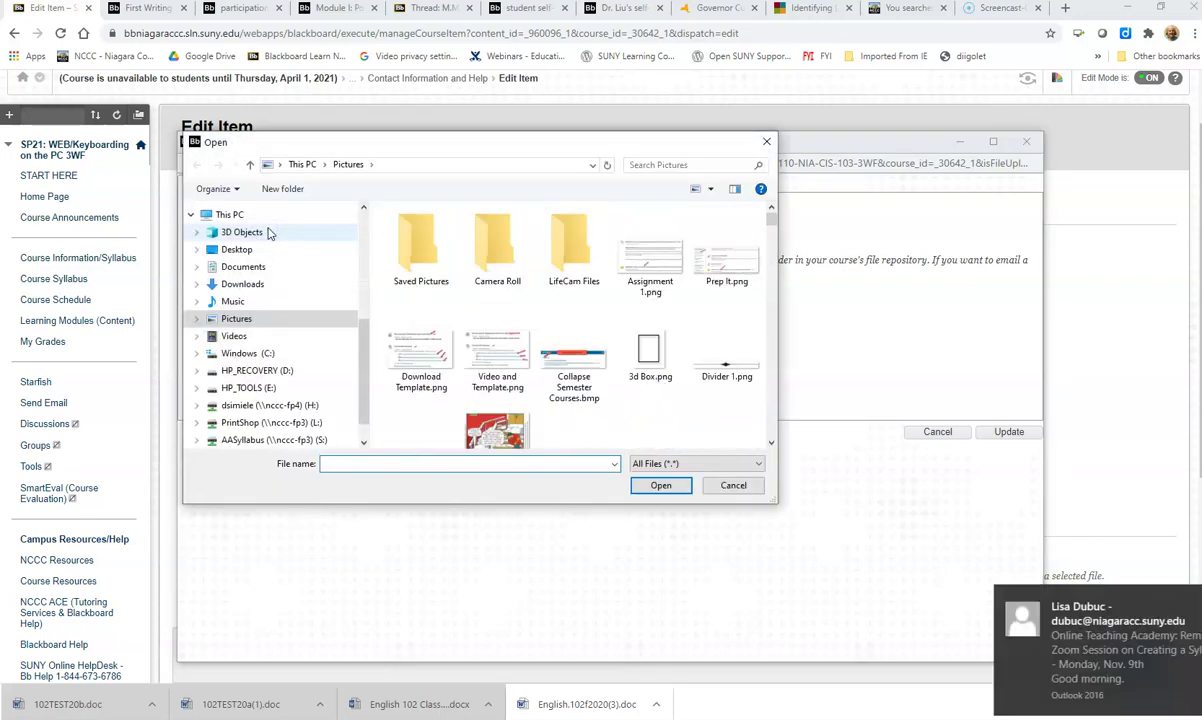
{"action": "scroll", "coordinate": [620, 350], "scroll_direction": "down", "scroll_amount": 3}
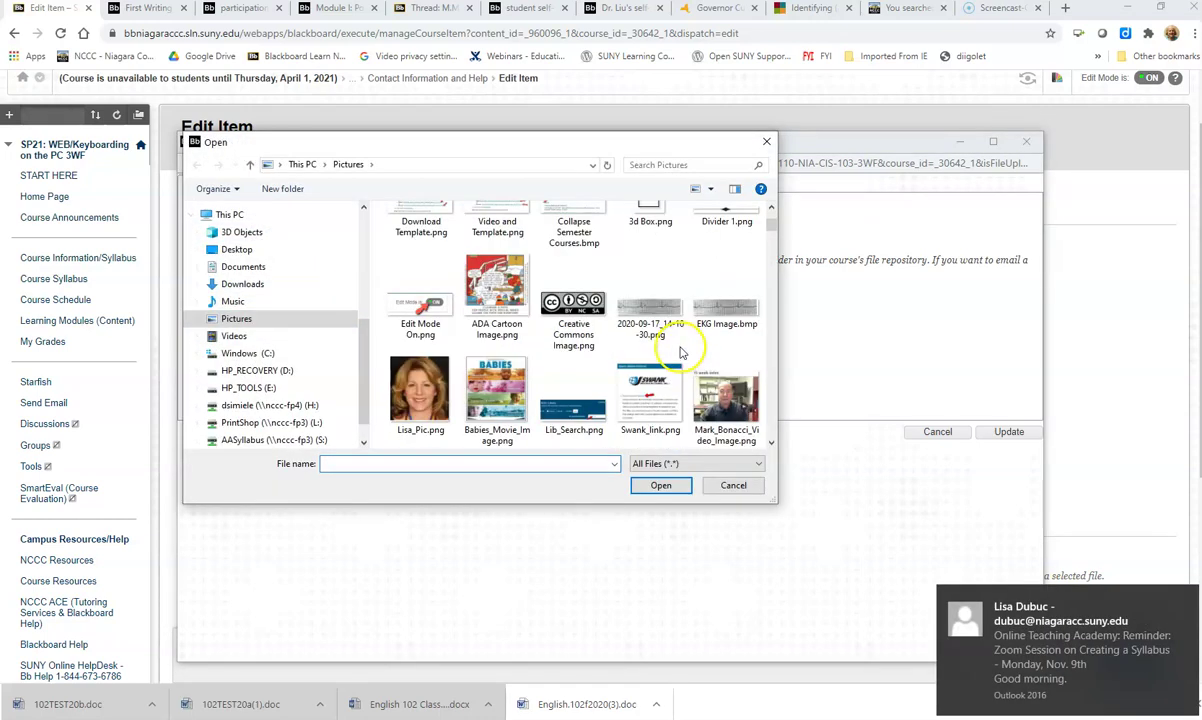
{"action": "left_click", "coordinate": [400, 385]}
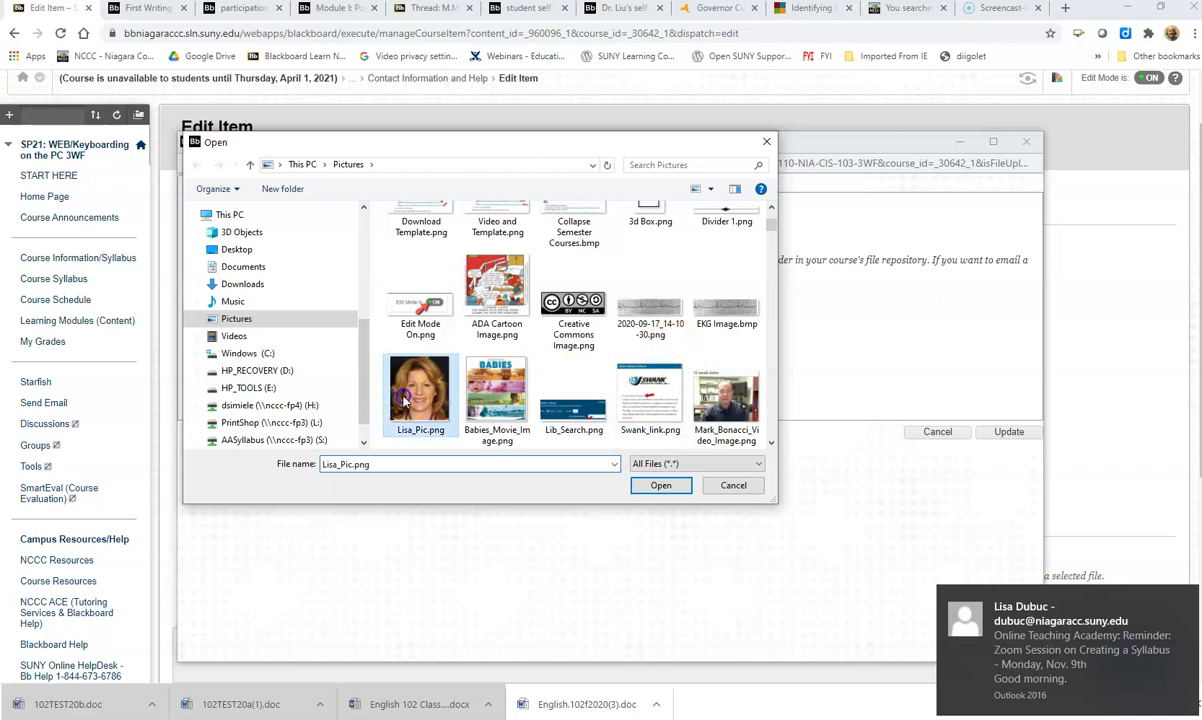
{"action": "left_click", "coordinate": [661, 486]}
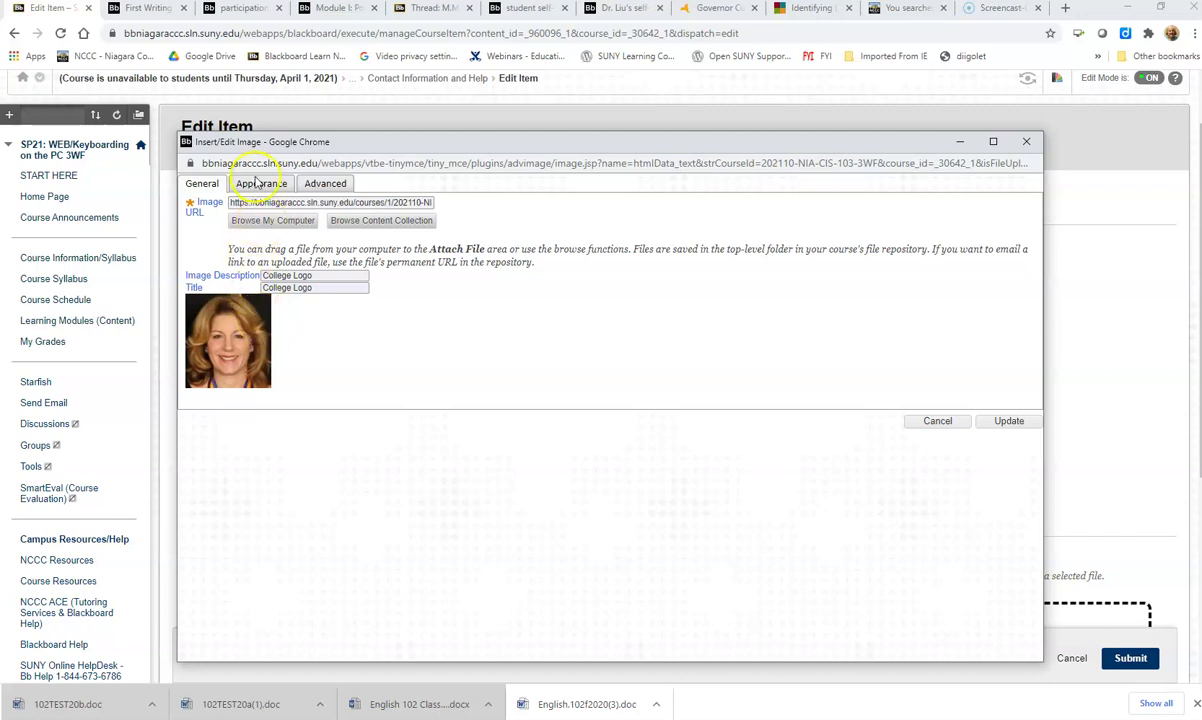
Step: Resize the photo to 75 px wide with 20 px horizontal spacing
{"action": "left_click", "coordinate": [252, 187]}
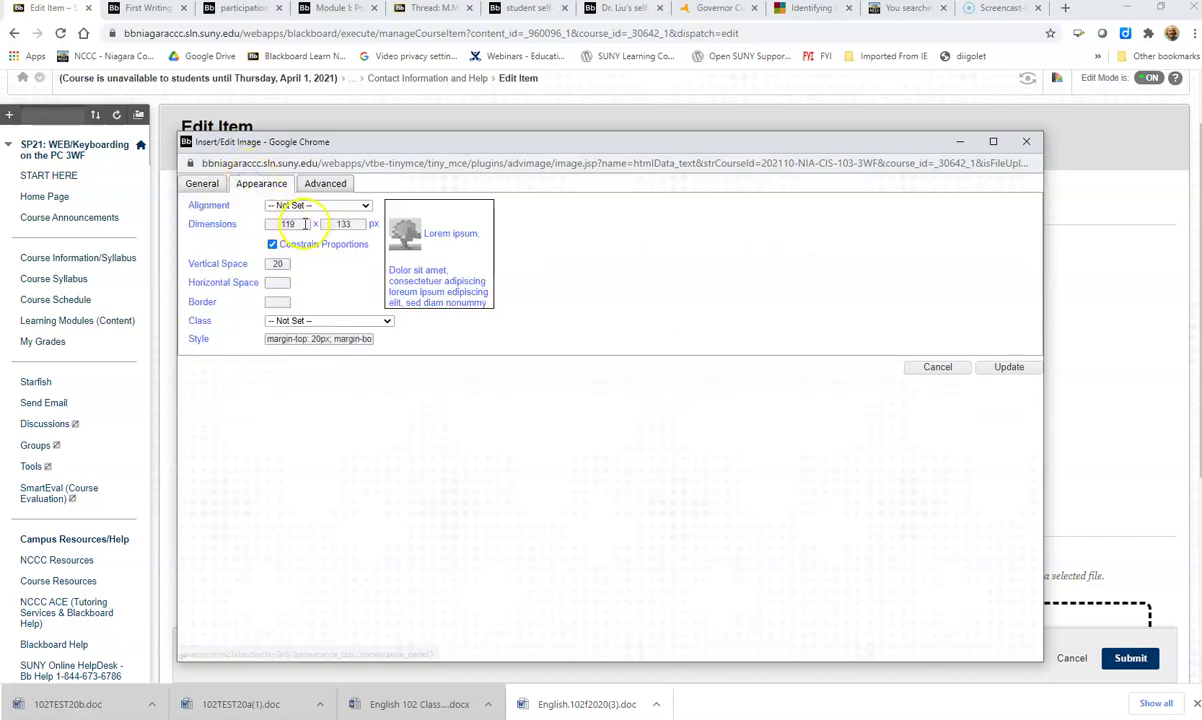
{"action": "left_click_drag", "start_coordinate": [299, 224], "coordinate": [262, 212]}
{"action": "type", "text": "75"}
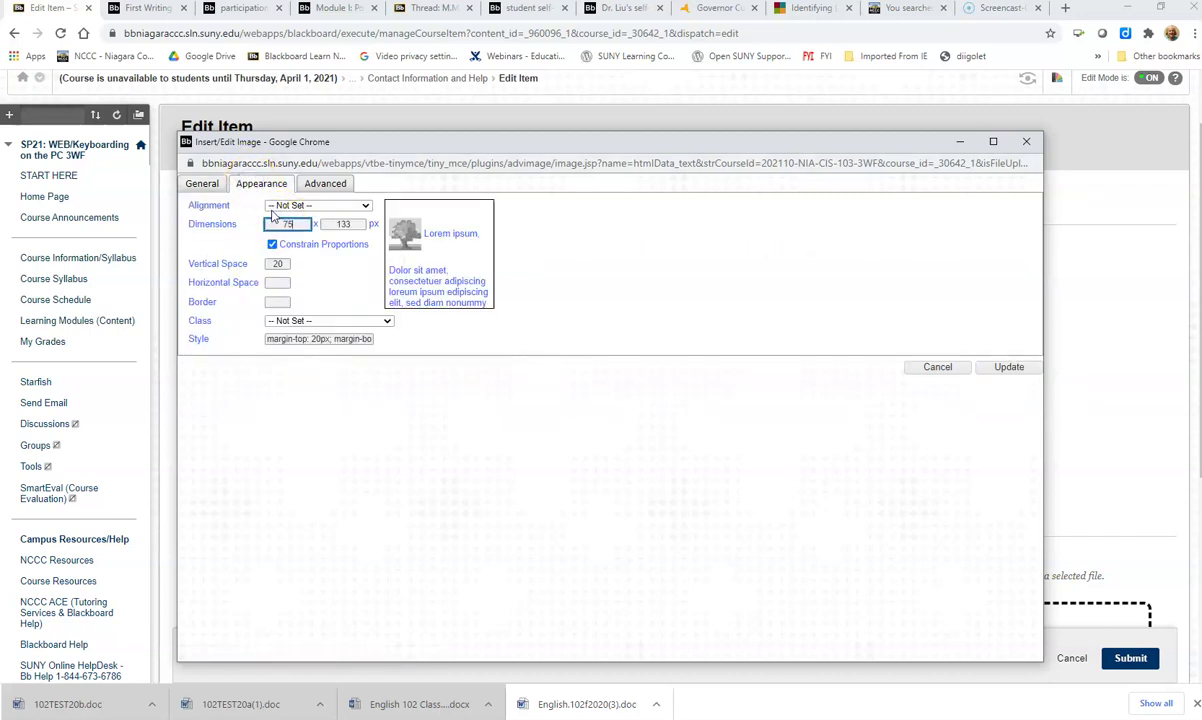
{"action": "key", "text": "Tab"}
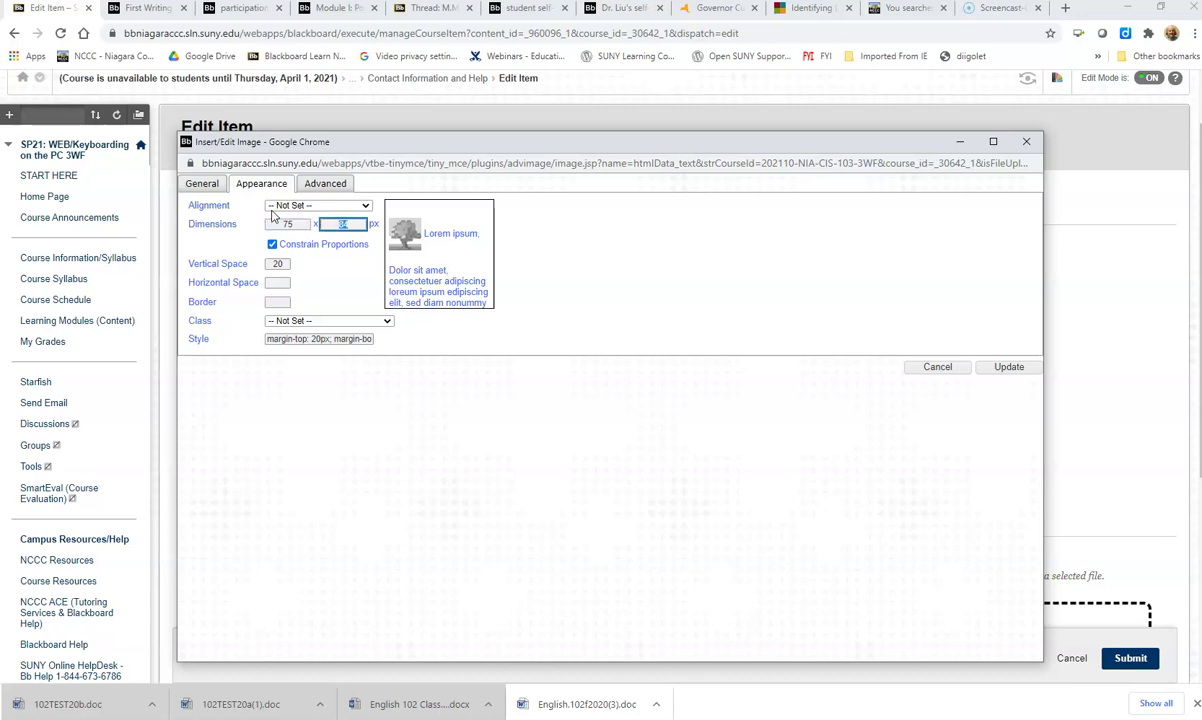
{"action": "left_click", "coordinate": [278, 283]}
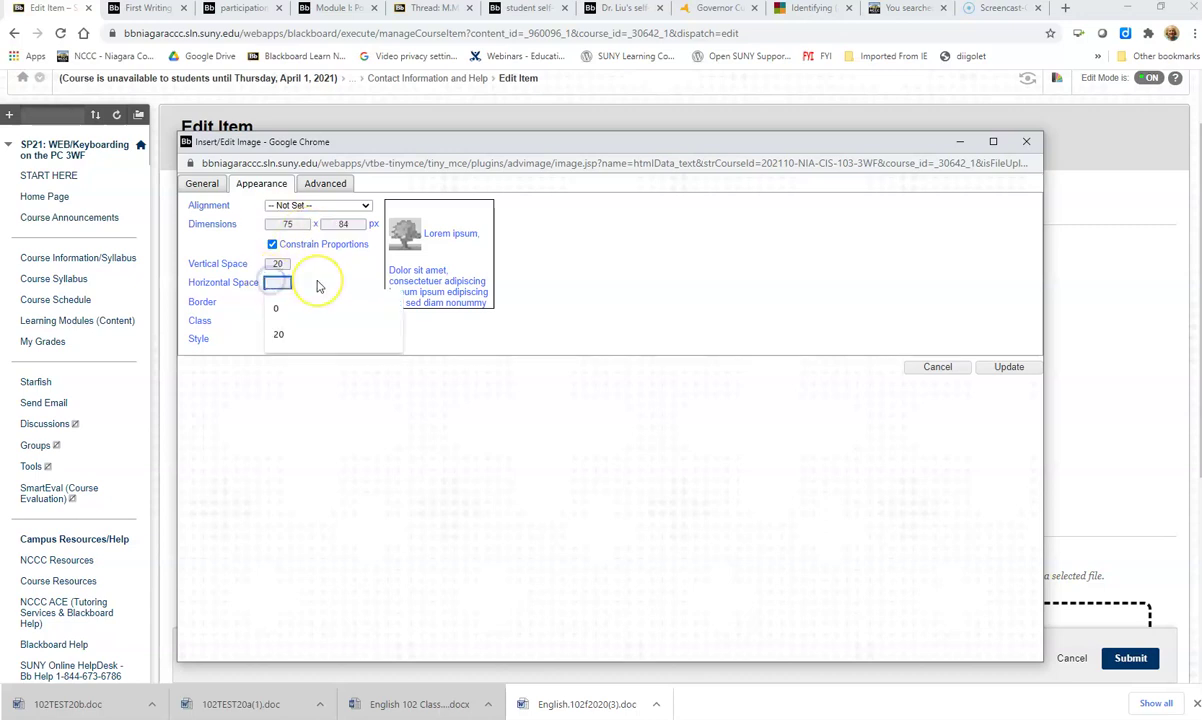
{"action": "type", "text": "20"}
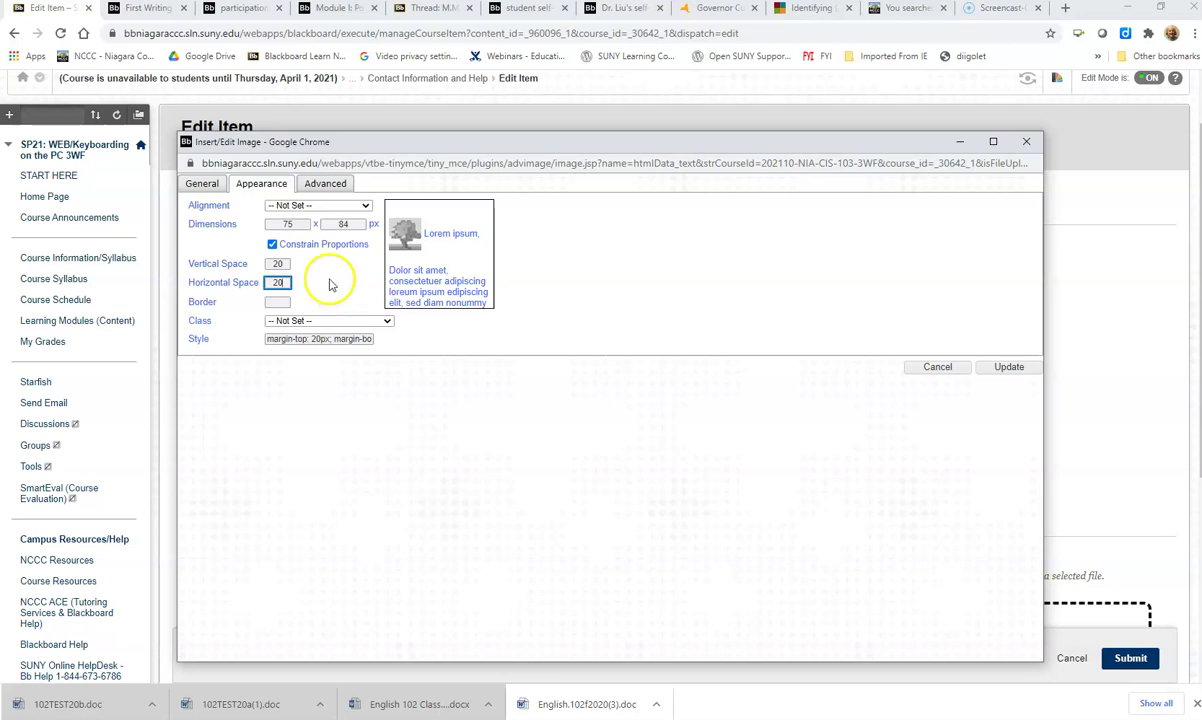
Step: Replace the 'College Logo' description and title with the instructor's picture label and update
{"action": "left_click", "coordinate": [206, 185]}
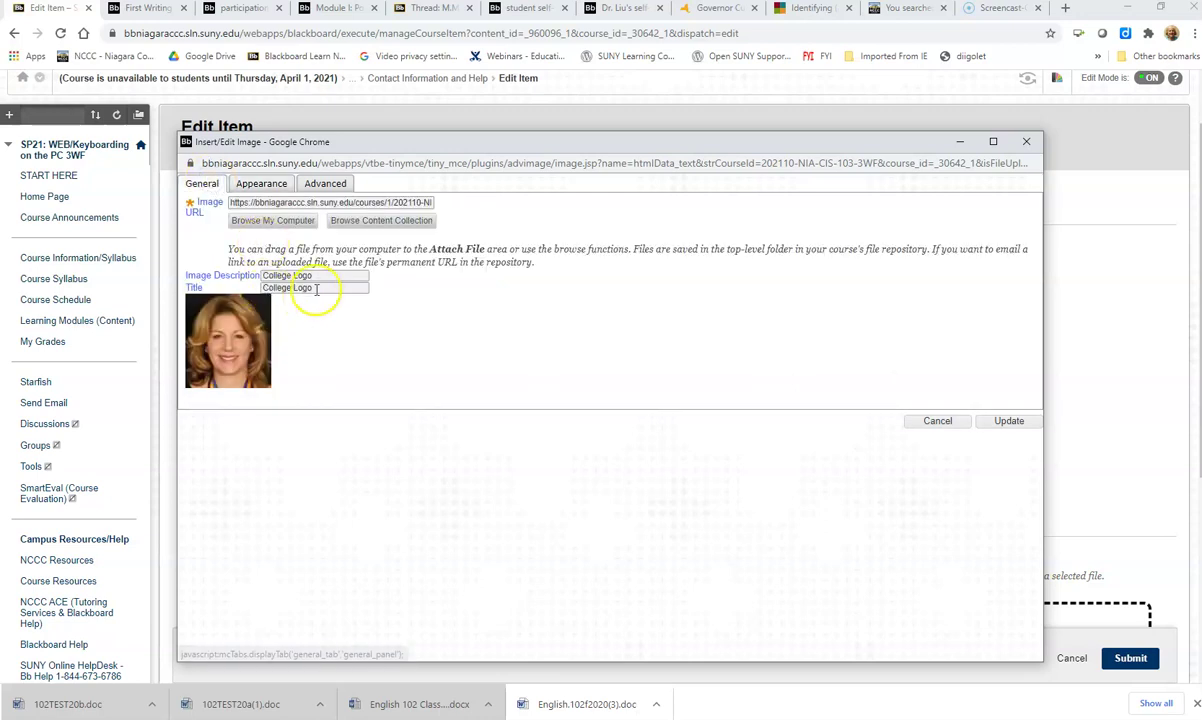
{"action": "left_click_drag", "start_coordinate": [318, 276], "coordinate": [186, 262]}
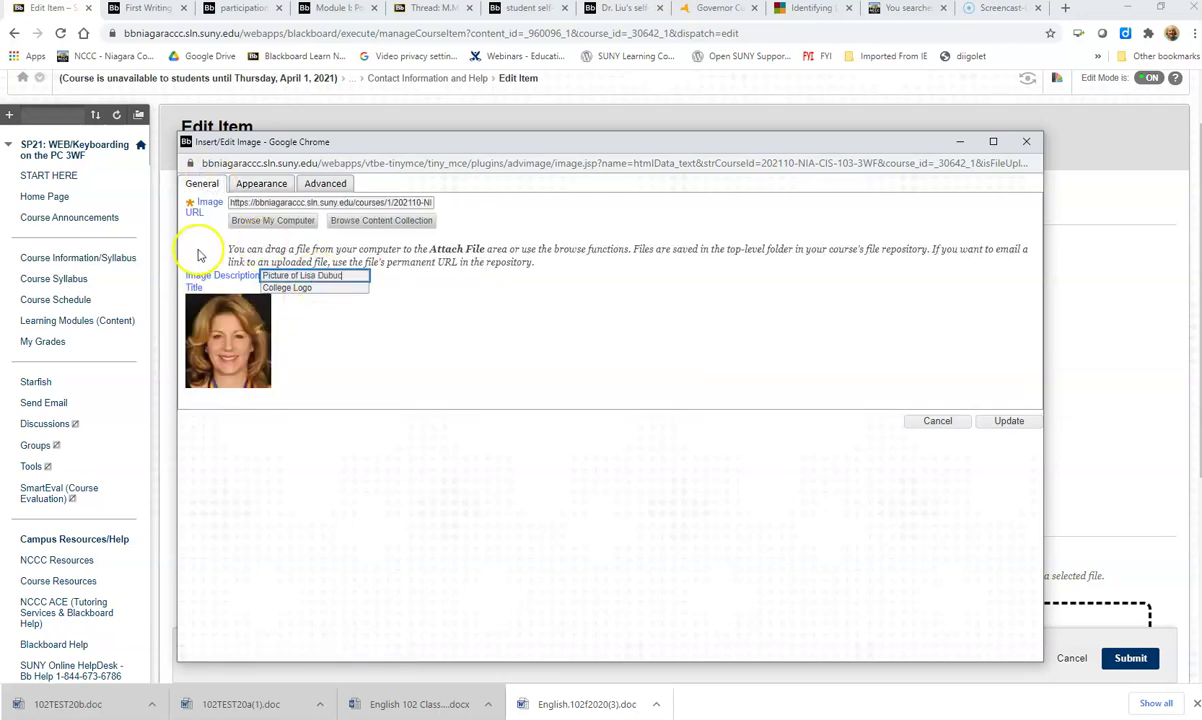
{"action": "left_click_drag", "start_coordinate": [317, 292], "coordinate": [211, 278]}
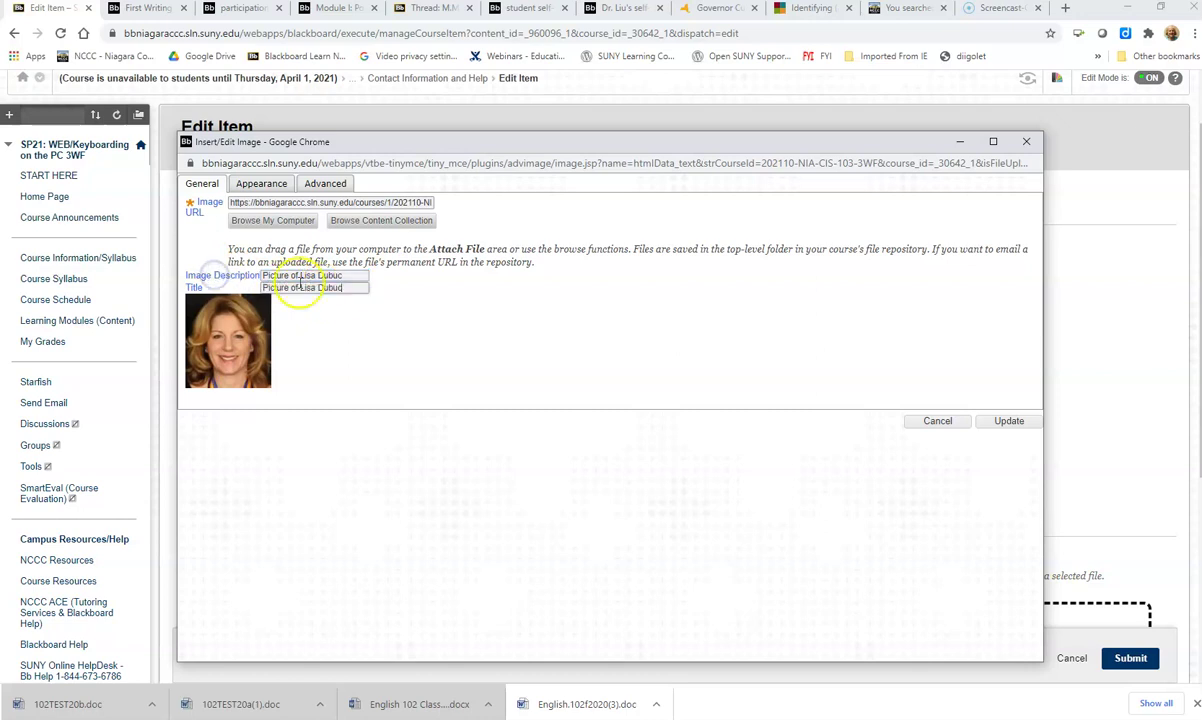
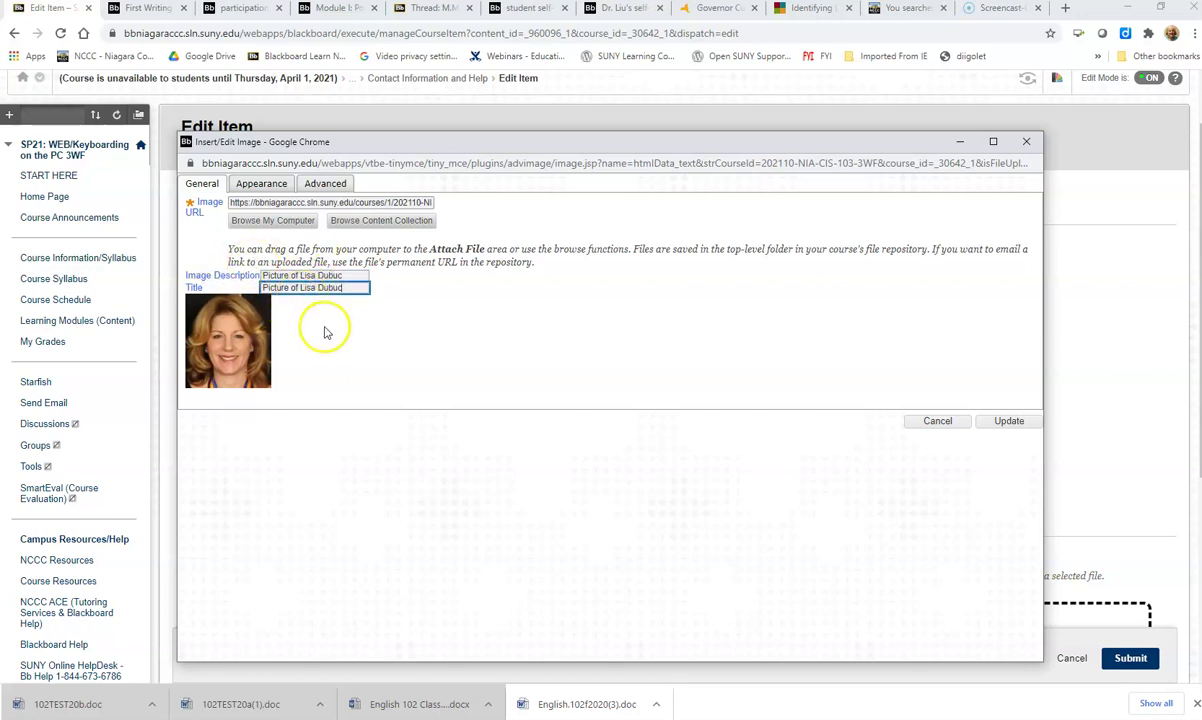
{"action": "left_click", "coordinate": [1008, 422]}
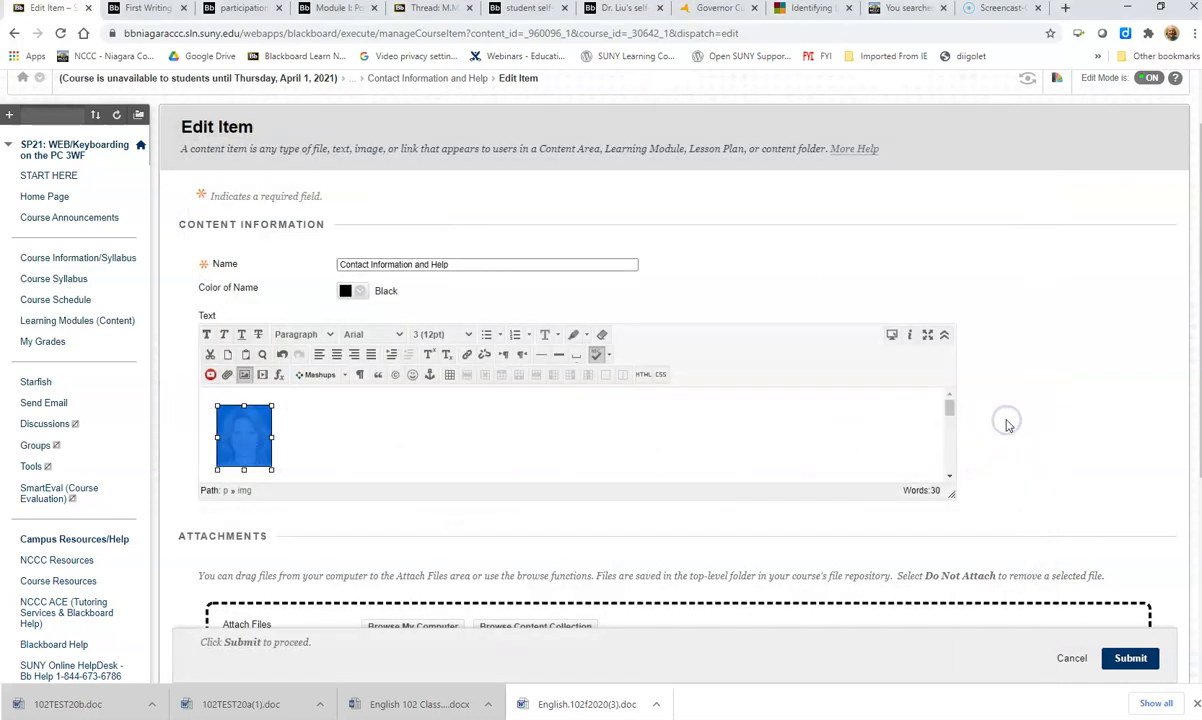
Step: Add the instructor's name, phone and email lines under 'Professor Contact information:', then go full screen
{"action": "left_click", "coordinate": [336, 444]}
{"action": "scroll", "coordinate": [389, 451], "scroll_direction": "down", "scroll_amount": 2}
{"action": "scroll", "coordinate": [383, 452], "scroll_direction": "up", "scroll_amount": 2}
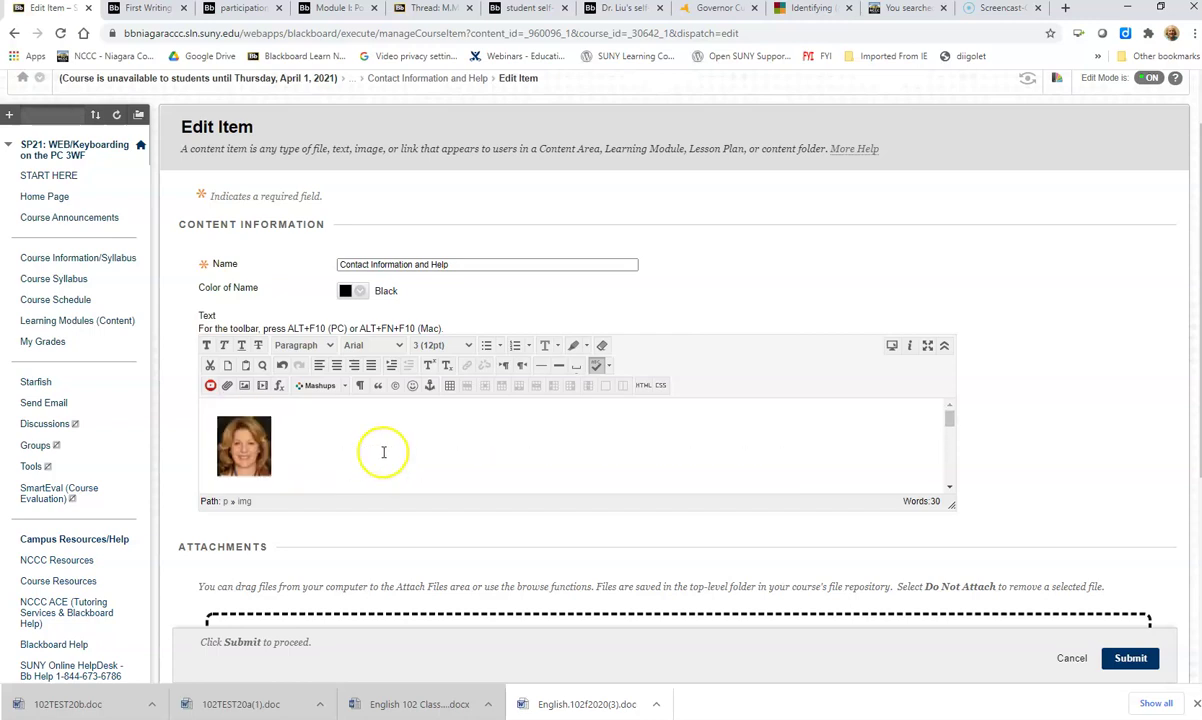
{"action": "scroll", "coordinate": [440, 435], "scroll_direction": "down", "scroll_amount": 2}
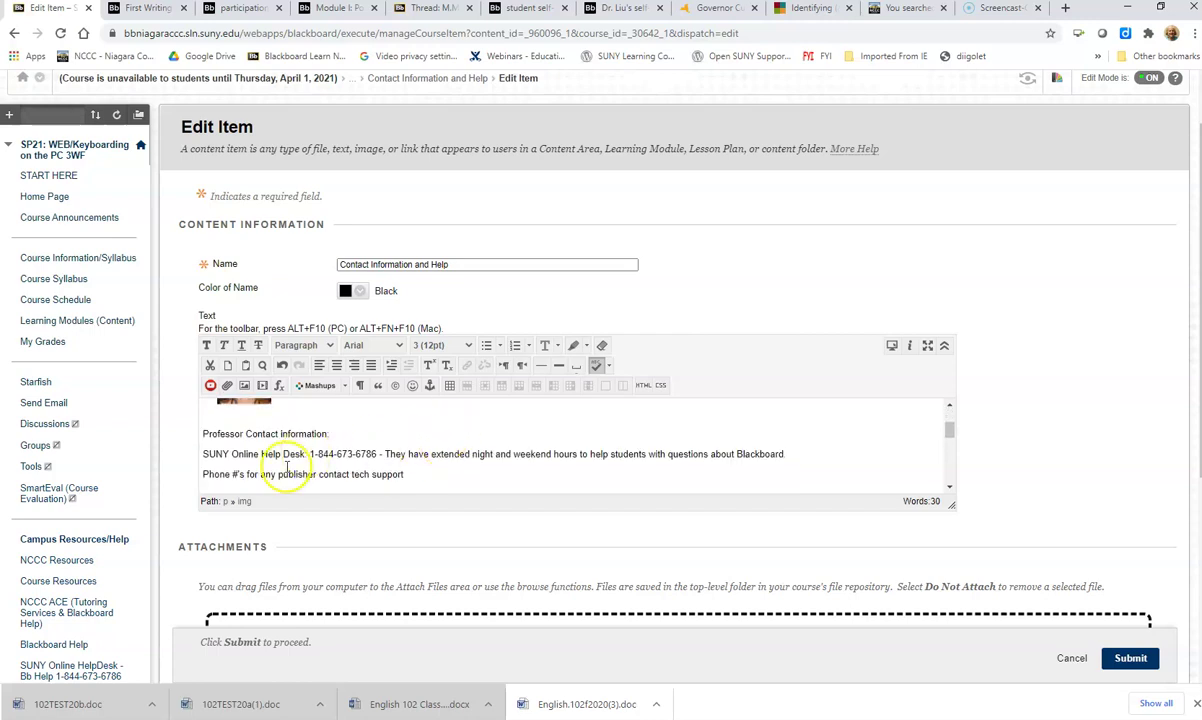
{"action": "left_click", "coordinate": [333, 433]}
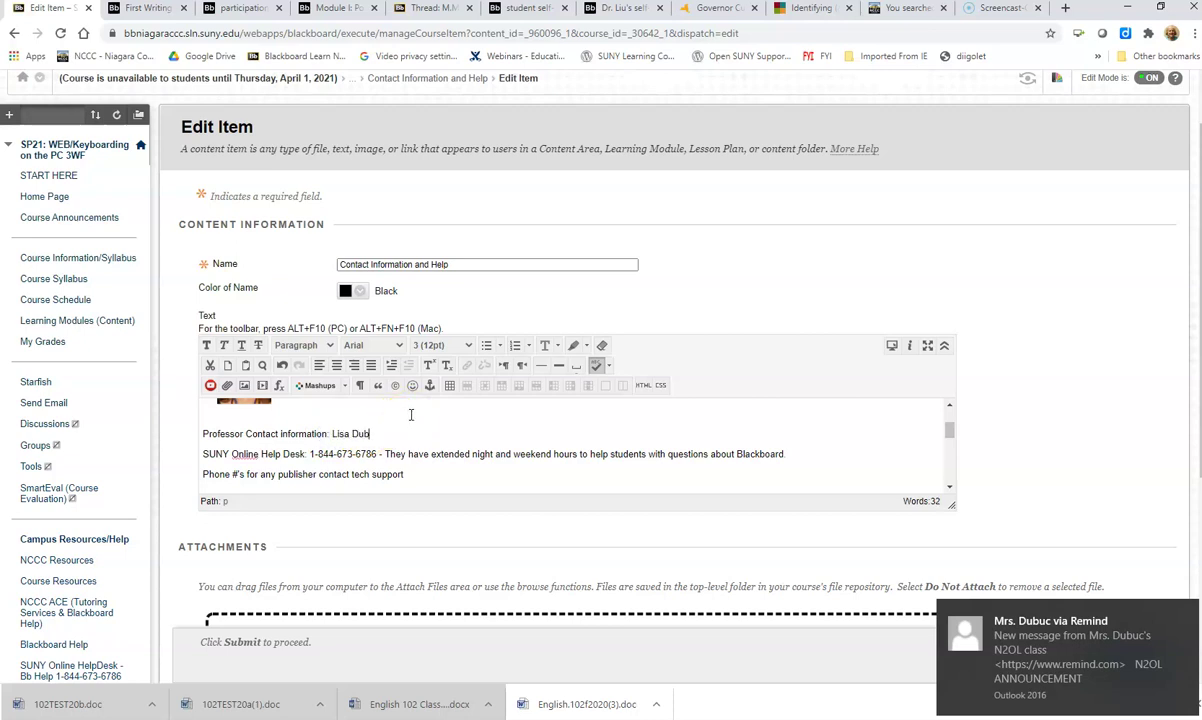
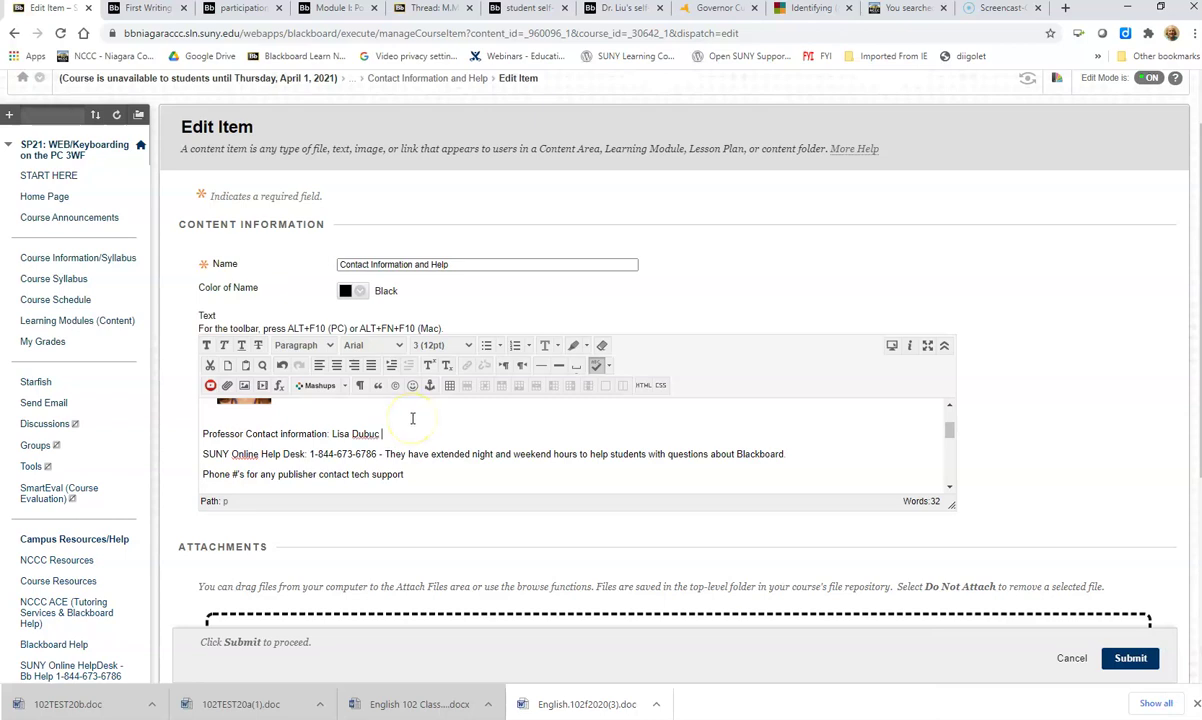
{"action": "key", "text": "Return"}
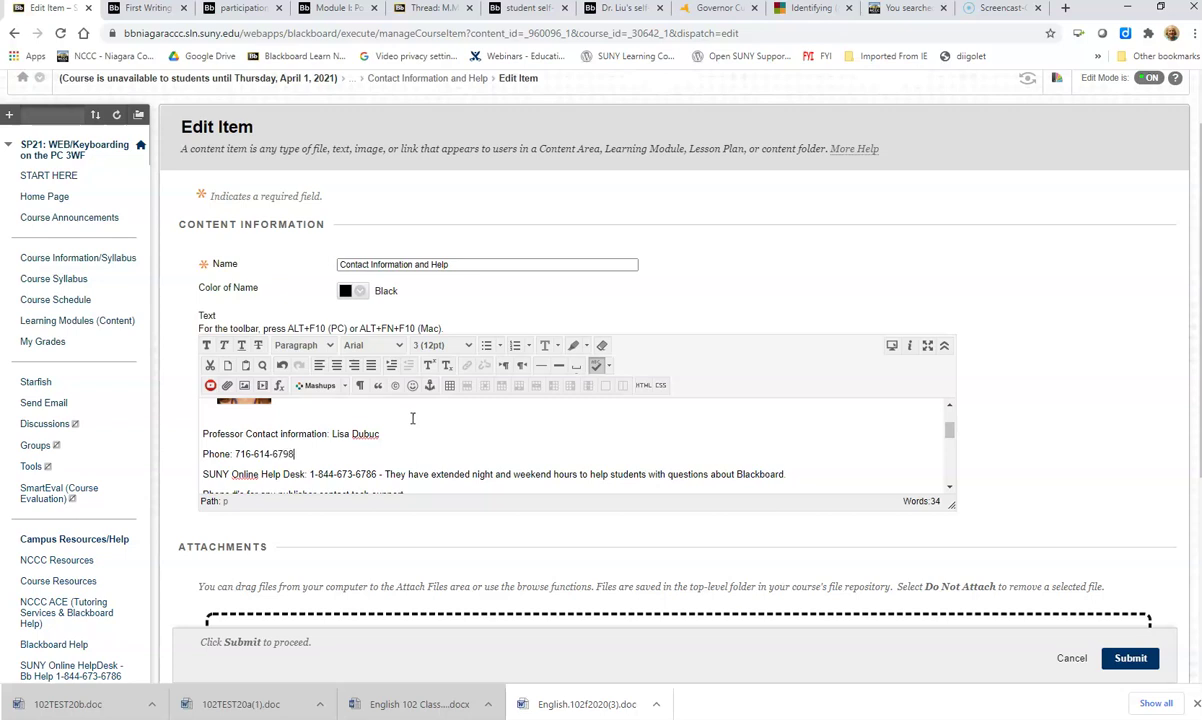
{"action": "key", "text": "Return"}
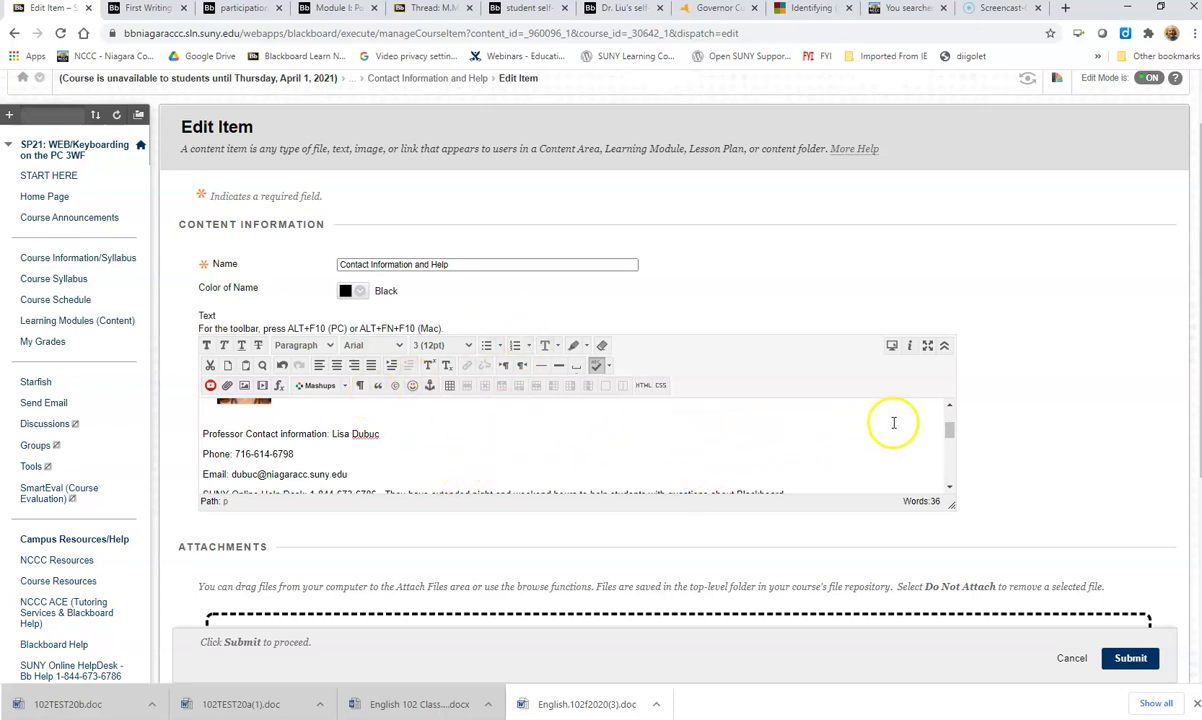
{"action": "left_click", "coordinate": [929, 346]}
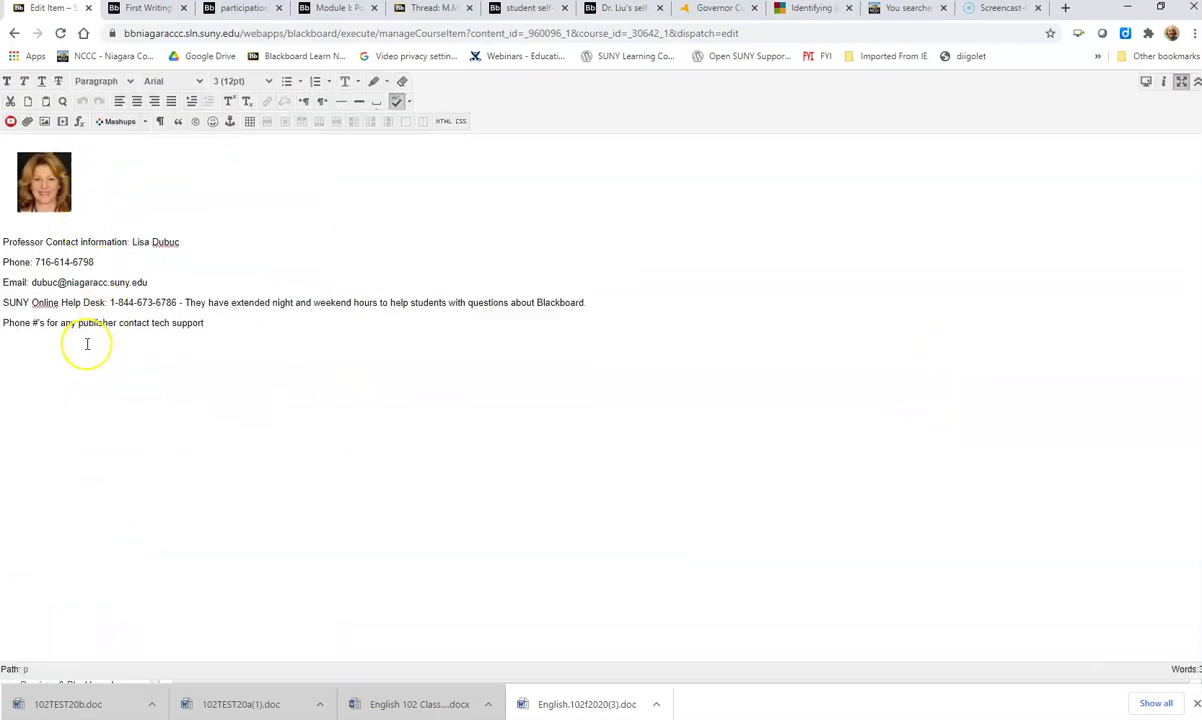
Step: Insert a blank line below the 'Phone #'s for any publisher contact tech support' line
{"action": "left_click", "coordinate": [207, 325]}
{"action": "left_click", "coordinate": [63, 330]}
{"action": "left_click_drag", "start_coordinate": [63, 330], "coordinate": [35, 322]}
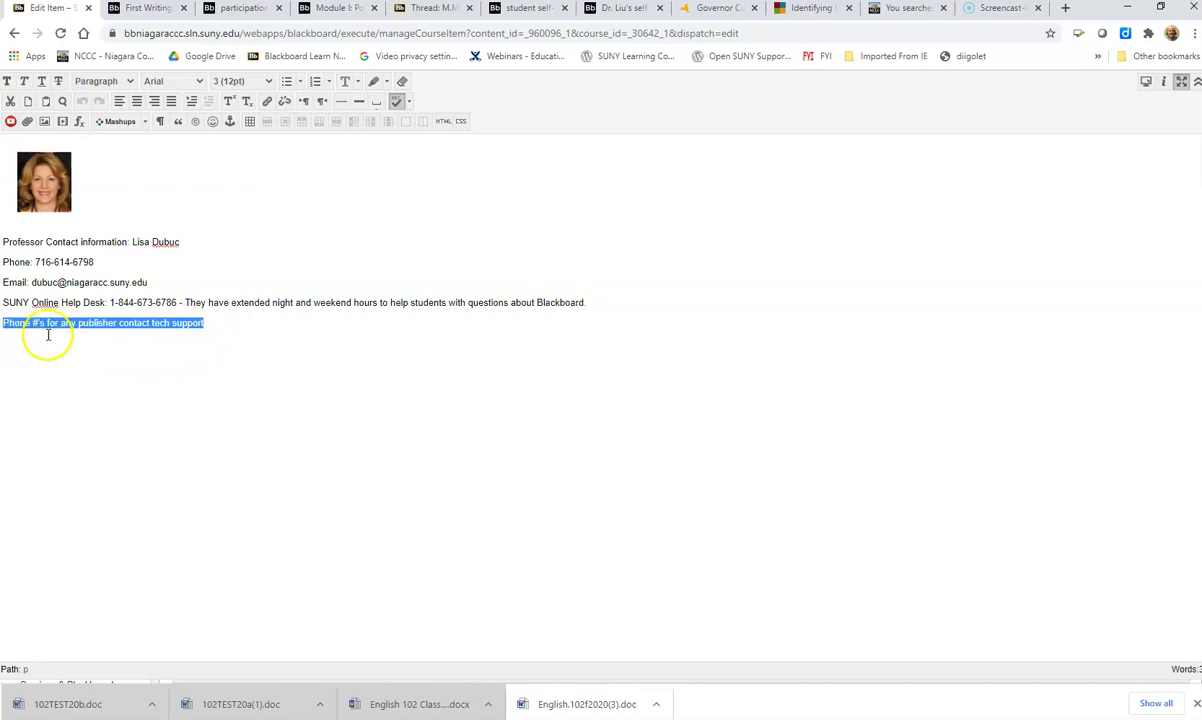
{"action": "left_click", "coordinate": [206, 326]}
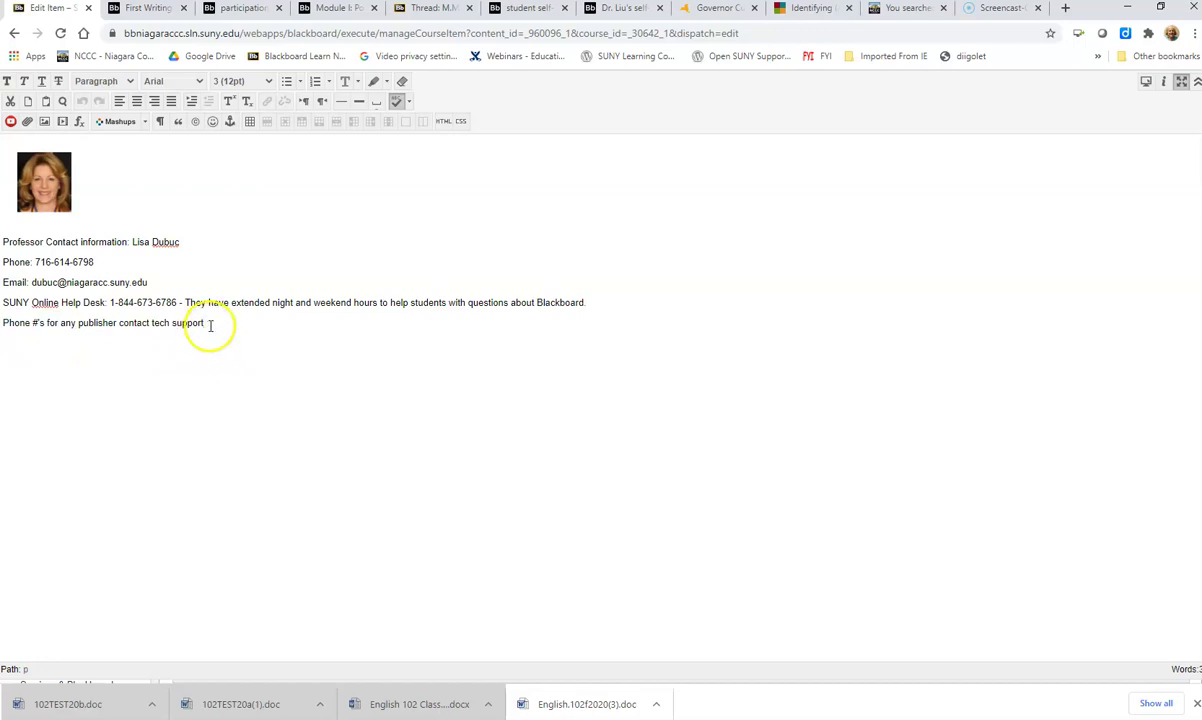
{"action": "key", "text": "Return"}
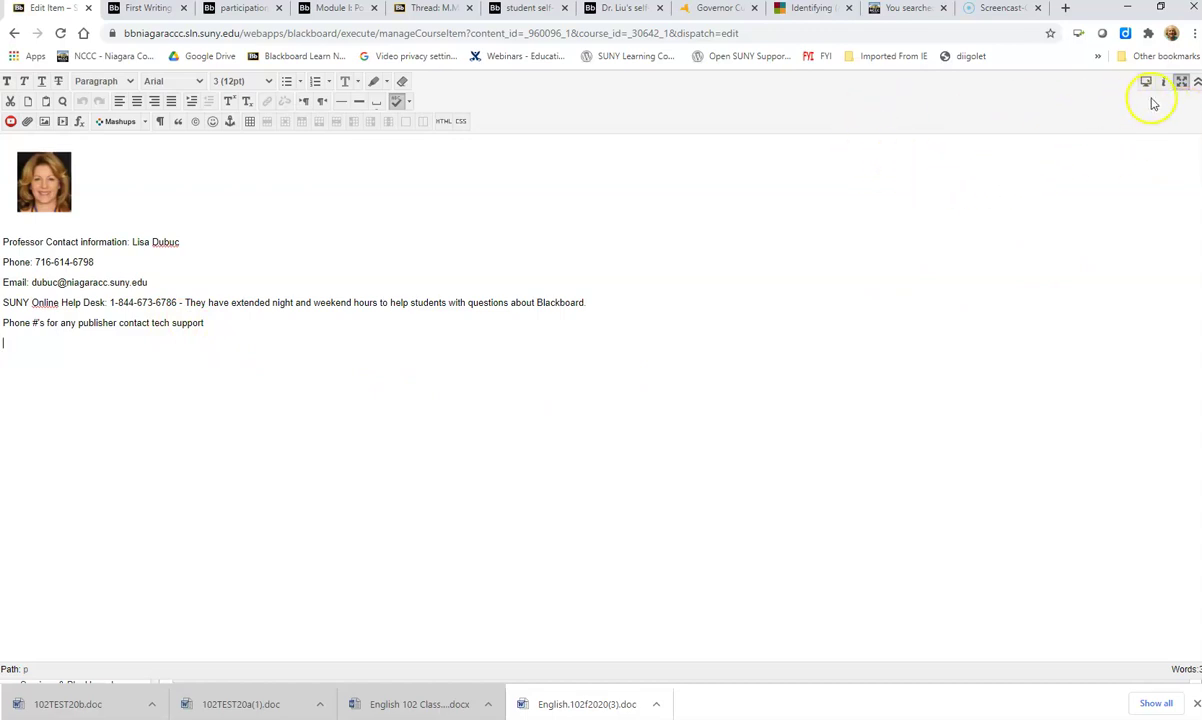
Step: Exit full-screen editing, submit the item, and review it in Course Information/Syllabus
{"action": "left_click", "coordinate": [1182, 82]}
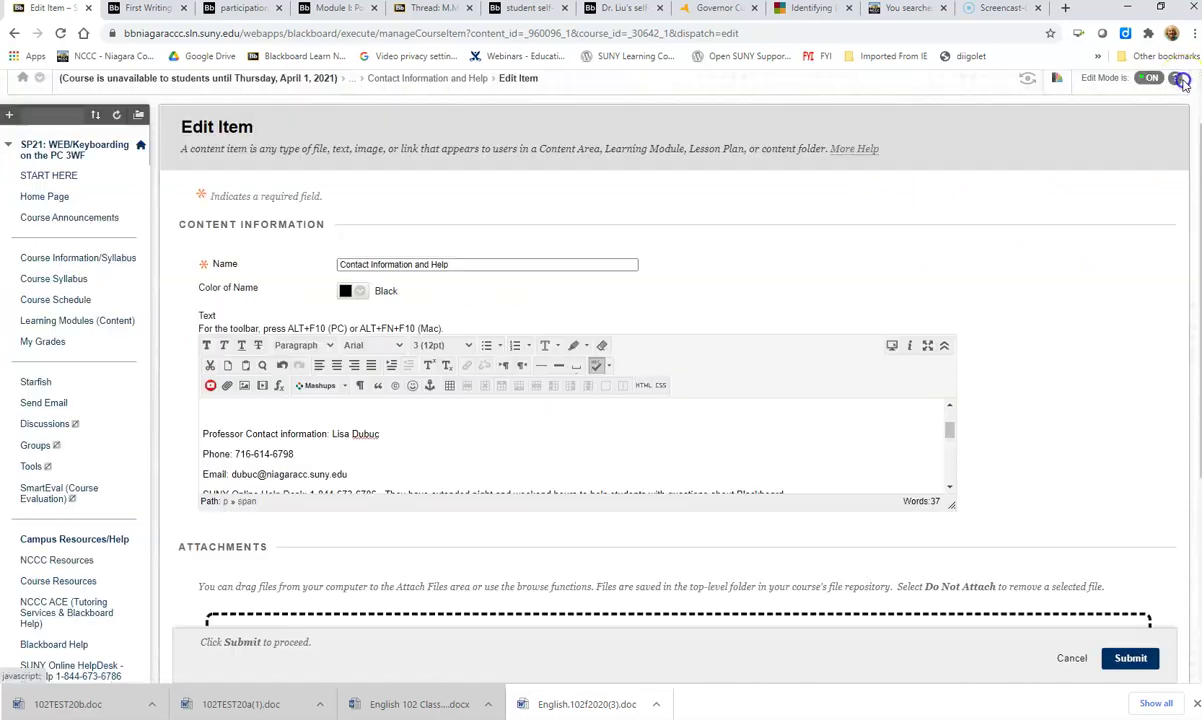
{"action": "scroll", "coordinate": [1080, 283], "scroll_direction": "down", "scroll_amount": 5}
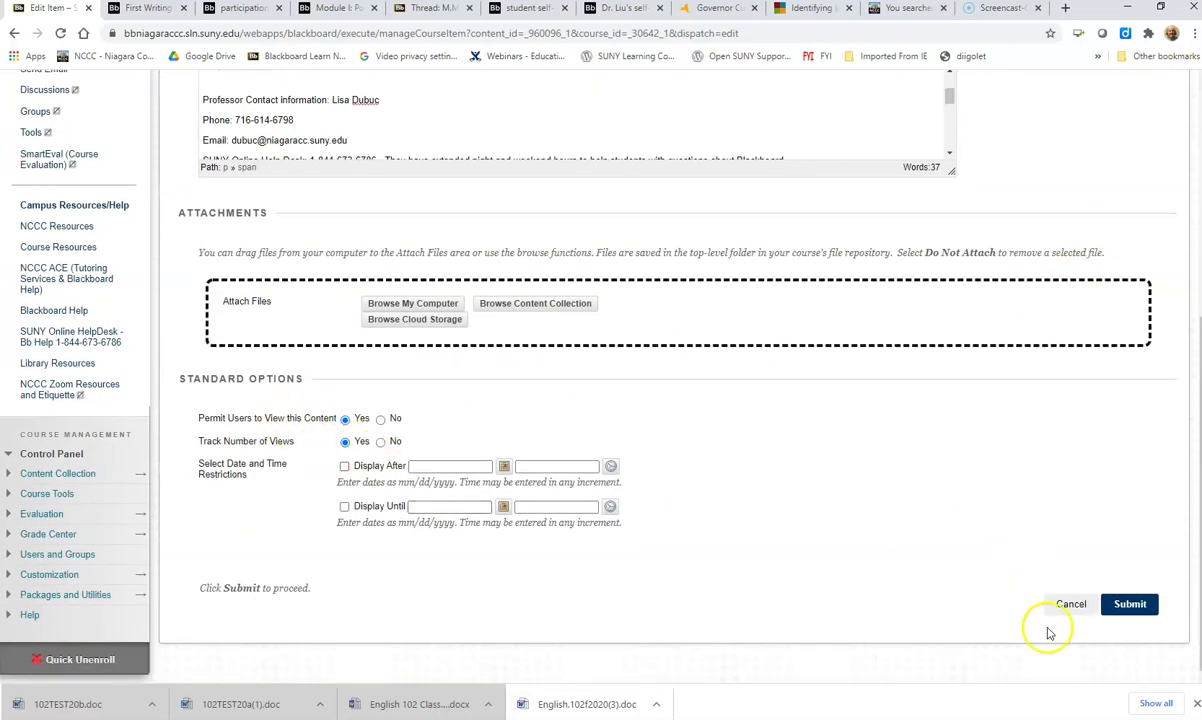
{"action": "left_click", "coordinate": [1129, 606]}
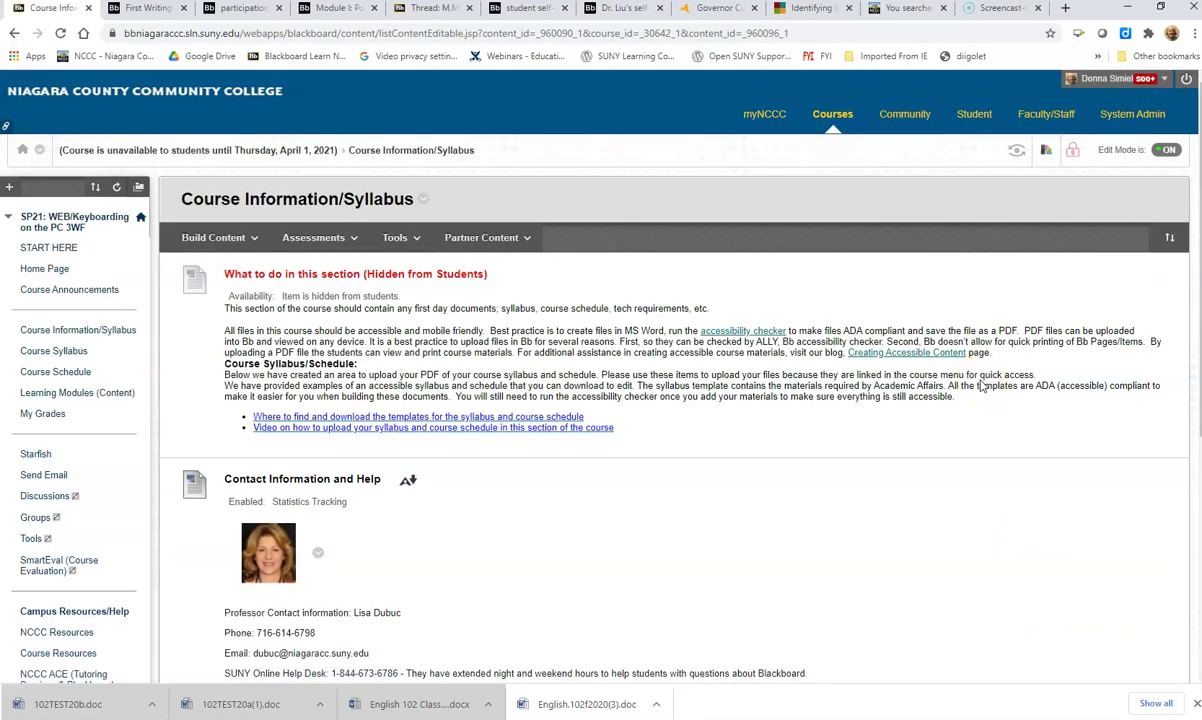
{"action": "scroll", "coordinate": [1050, 505], "scroll_direction": "down", "scroll_amount": 2}
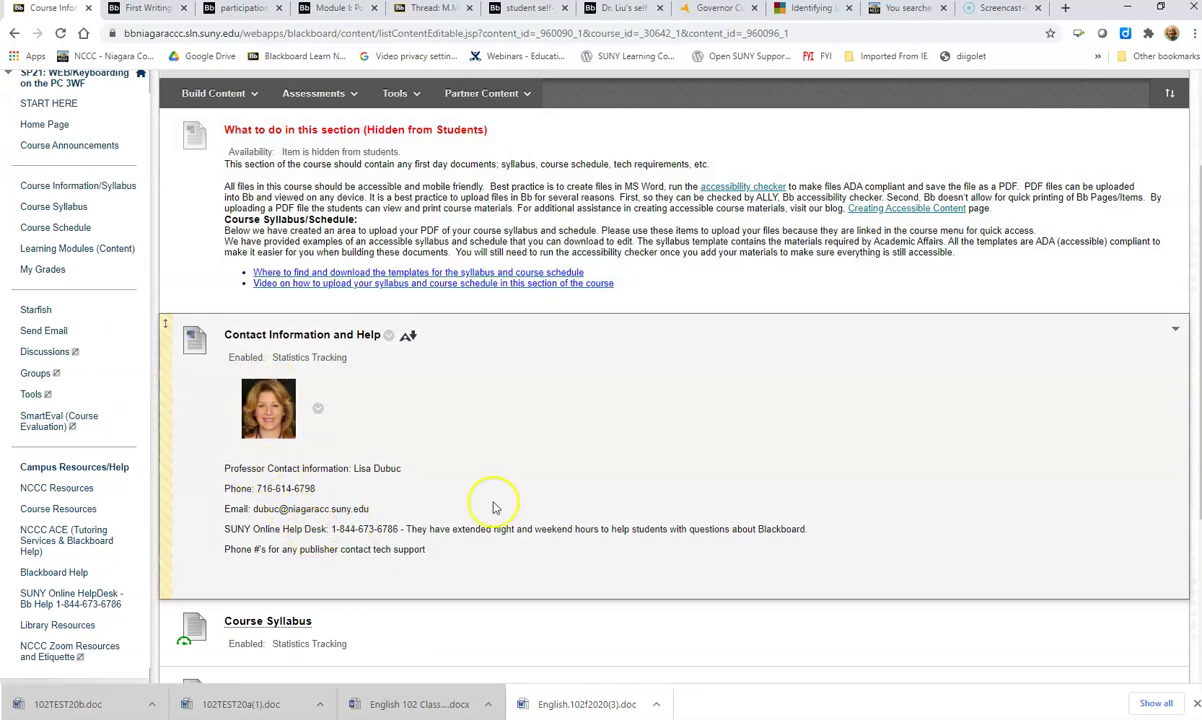
{"action": "scroll", "coordinate": [510, 435], "scroll_direction": "down", "scroll_amount": 1}
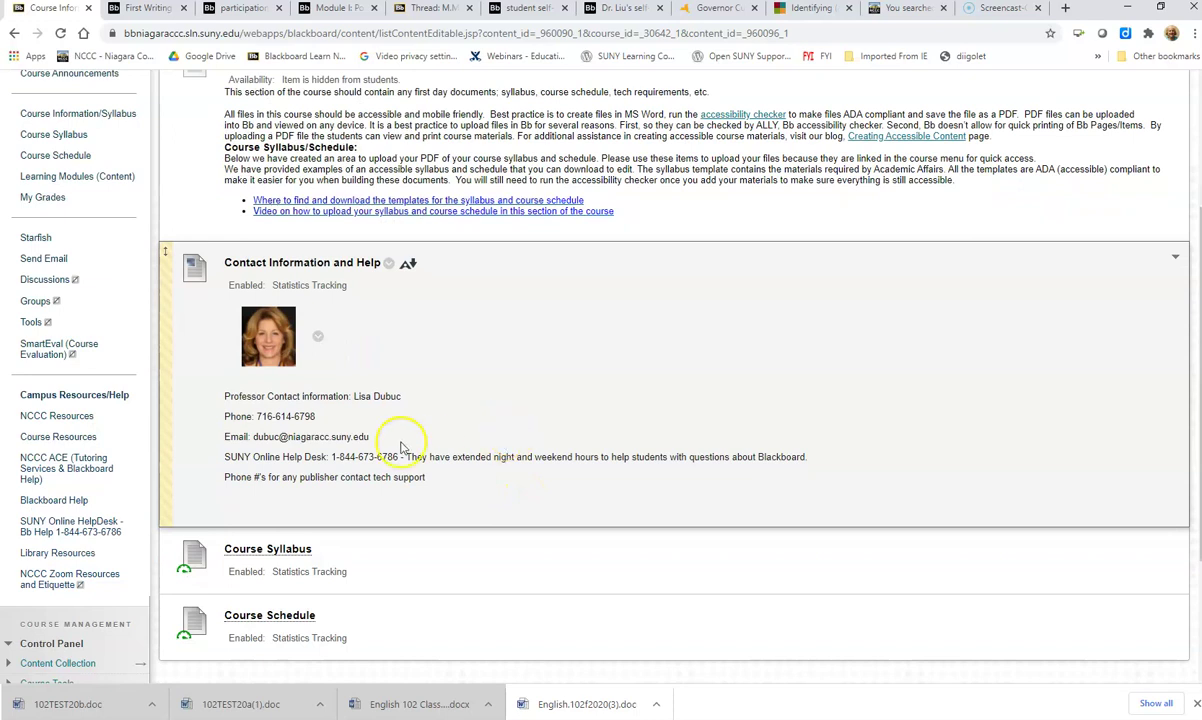